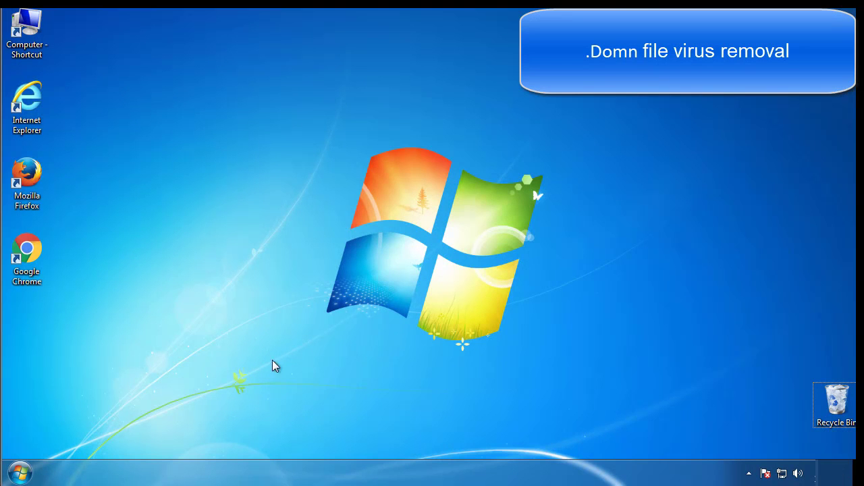
Enable Safe boot (Minimal) in msconfig's Boot tab and restart into Safe Mode
{"action": "left_click", "coordinate": [20, 473]}
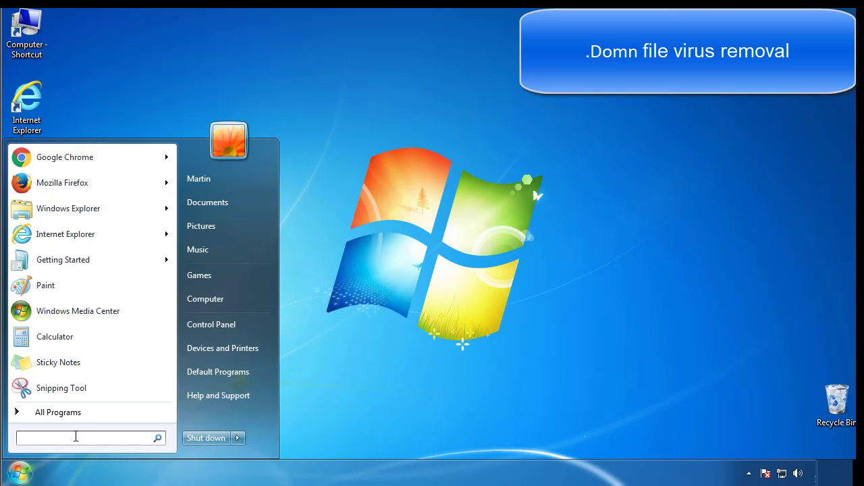
{"action": "type", "text": "mscon"}
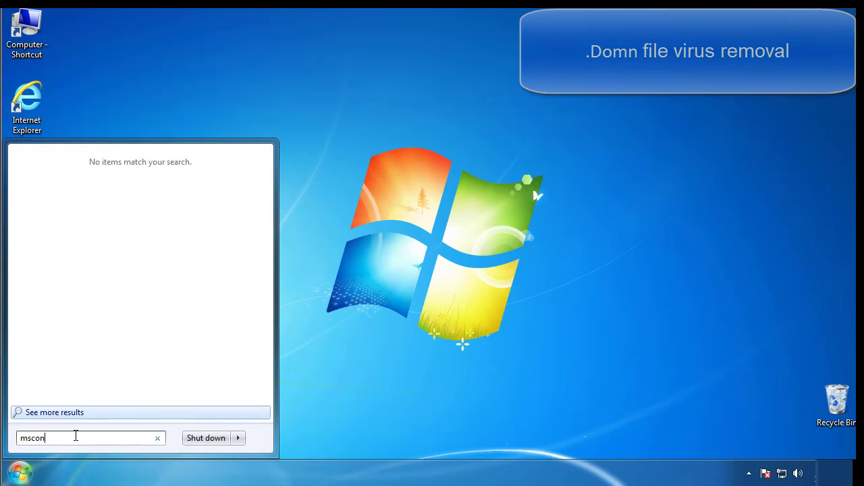
{"action": "type", "text": "fig"}
{"action": "key", "text": "Return"}
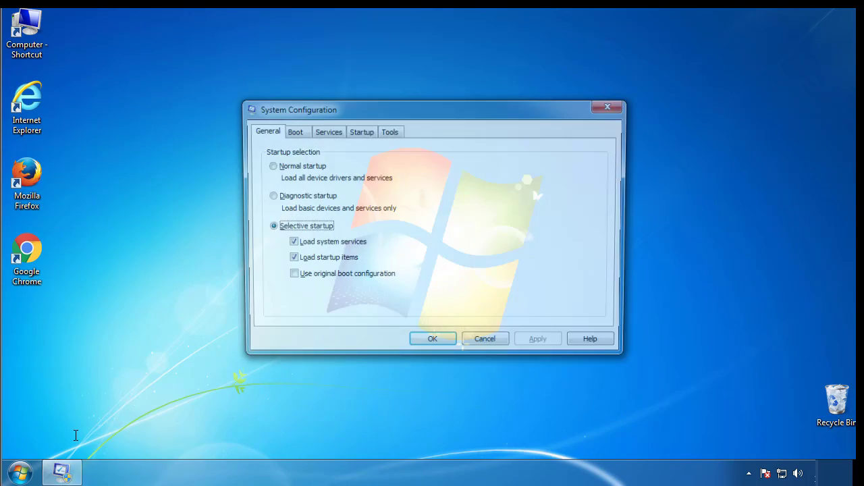
{"action": "left_click", "coordinate": [292, 132]}
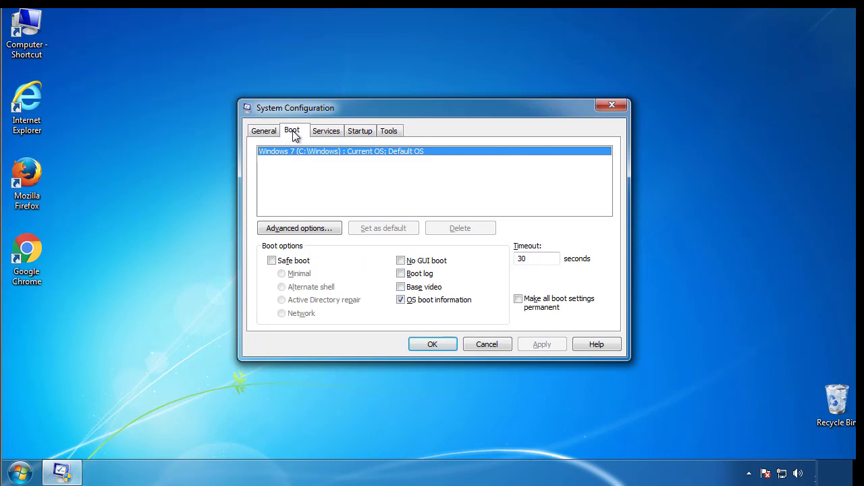
{"action": "left_click", "coordinate": [272, 261]}
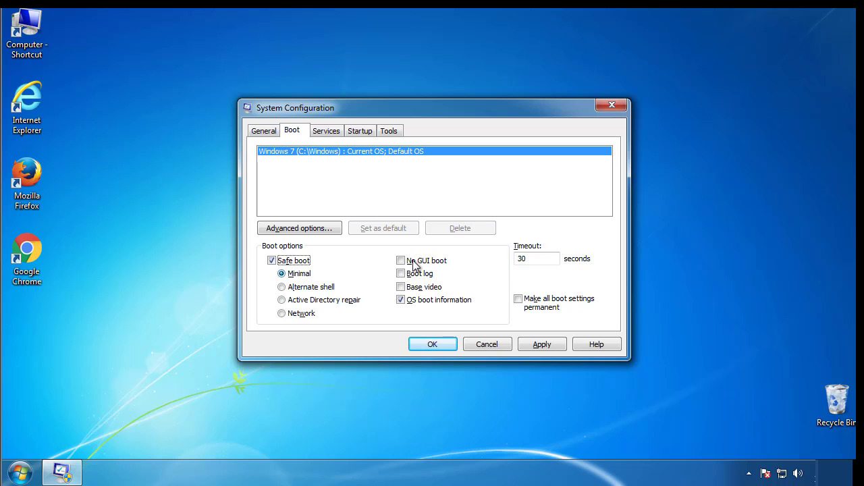
{"action": "left_click", "coordinate": [444, 348]}
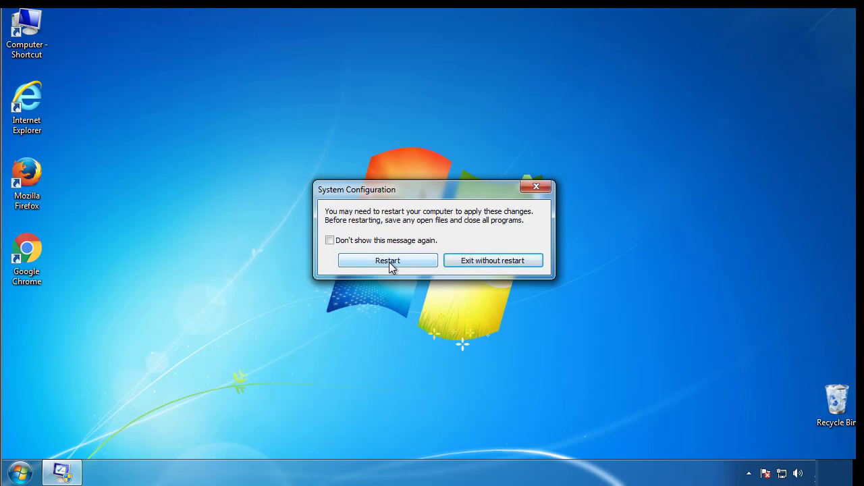
{"action": "left_click", "coordinate": [390, 264]}
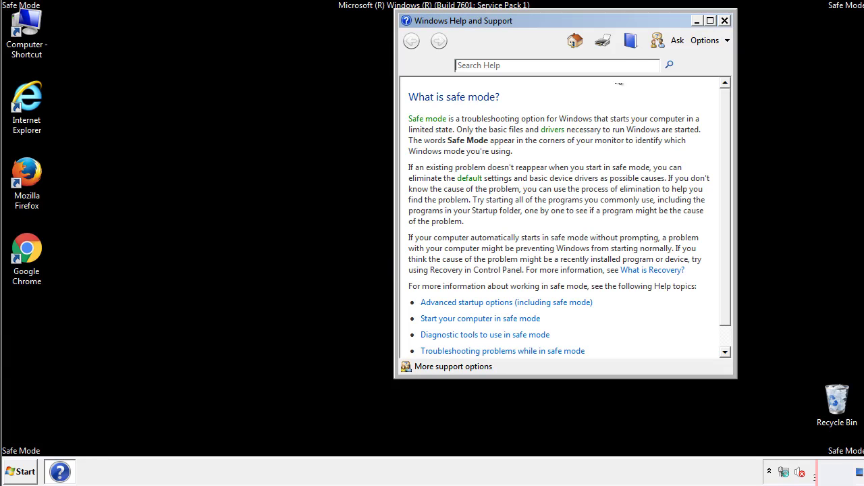
Dismiss Safe Mode help and turn on showing hidden files, folders and drives in Folder Options
{"action": "left_click", "coordinate": [724, 20]}
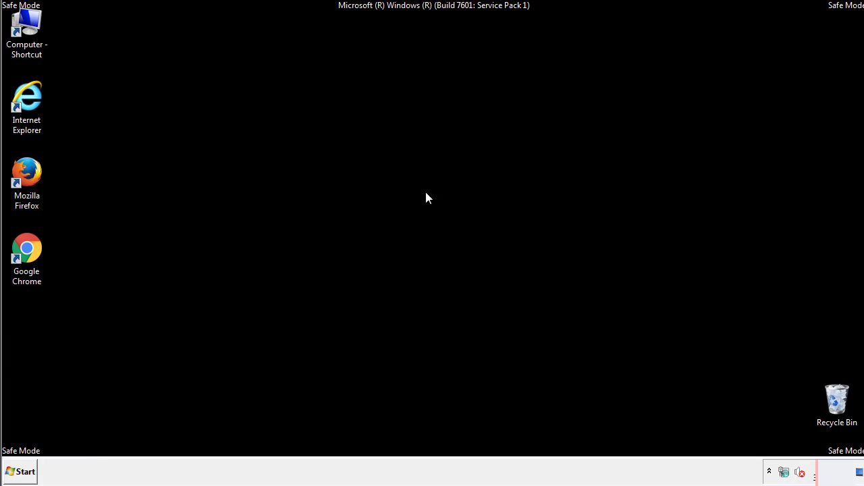
{"action": "left_click", "coordinate": [27, 471]}
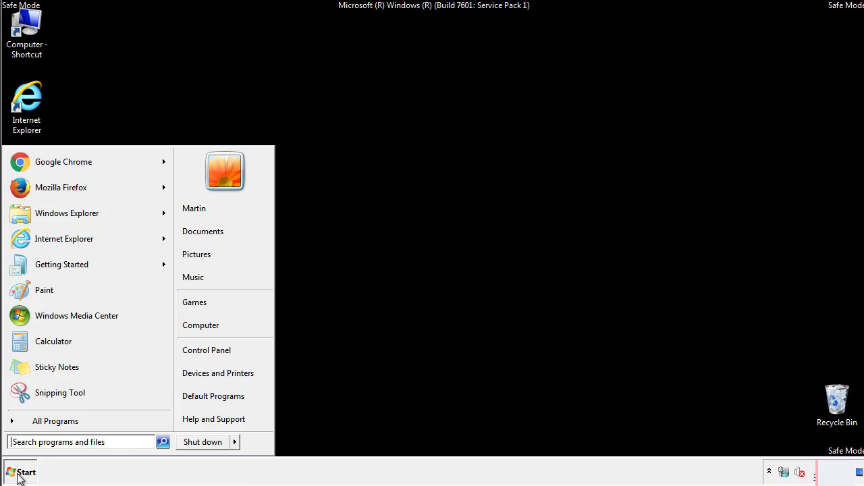
{"action": "left_click", "coordinate": [216, 350]}
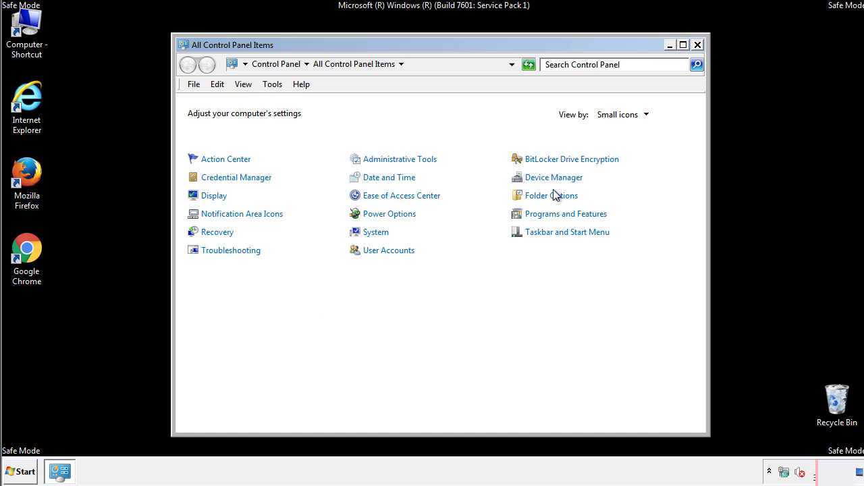
{"action": "left_click", "coordinate": [554, 196]}
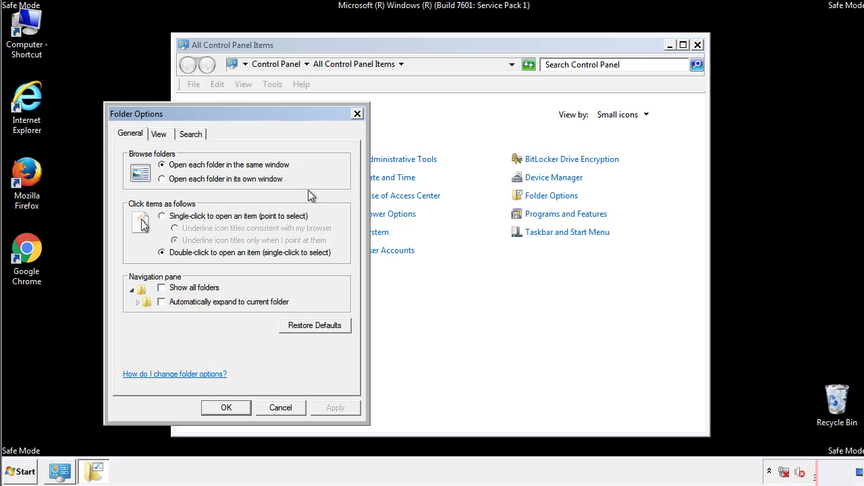
{"action": "left_click", "coordinate": [160, 135]}
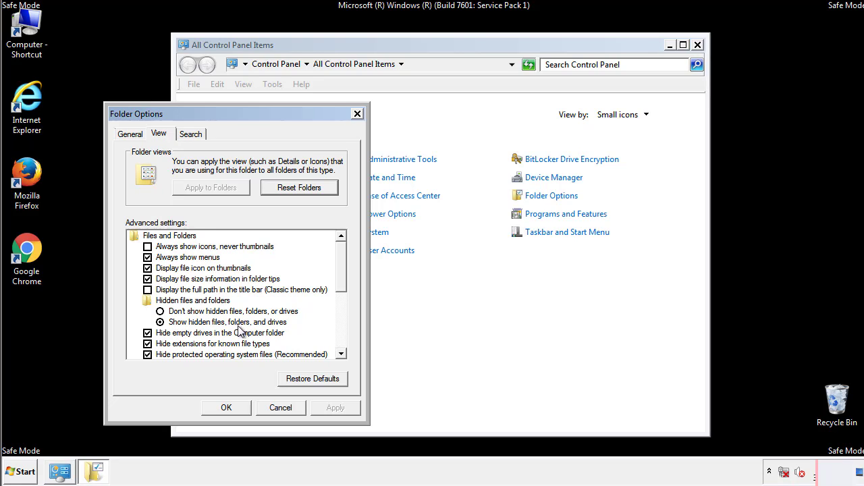
{"action": "left_click", "coordinate": [232, 407]}
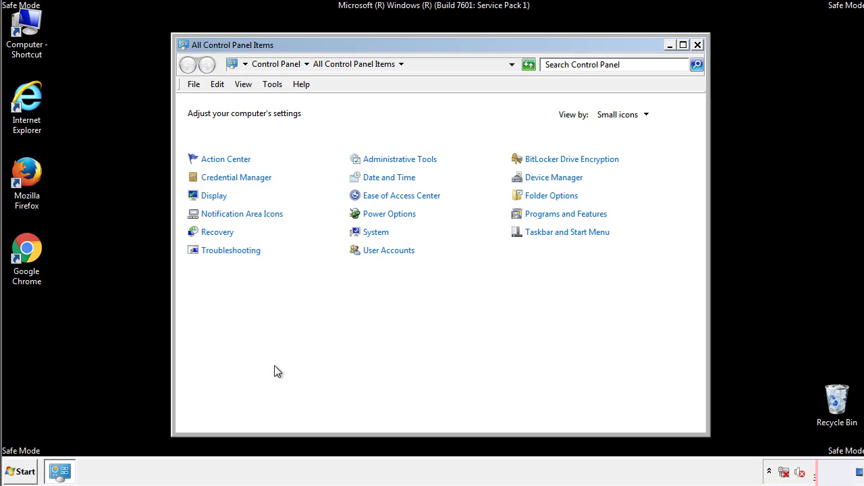
{"action": "left_click", "coordinate": [697, 45]}
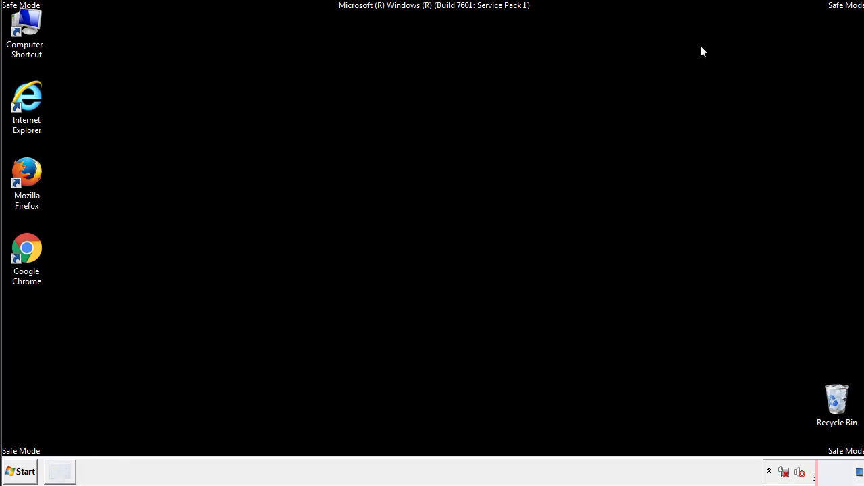
Browse from Computer into C:\Windows and scroll down to System32
{"action": "double_click", "coordinate": [27, 27]}
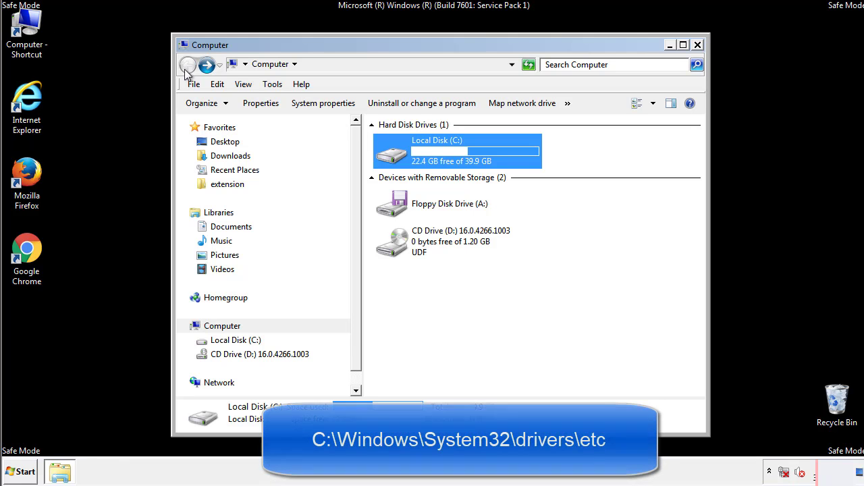
{"action": "double_click", "coordinate": [396, 154]}
{"action": "left_click", "coordinate": [394, 248]}
{"action": "double_click", "coordinate": [394, 248]}
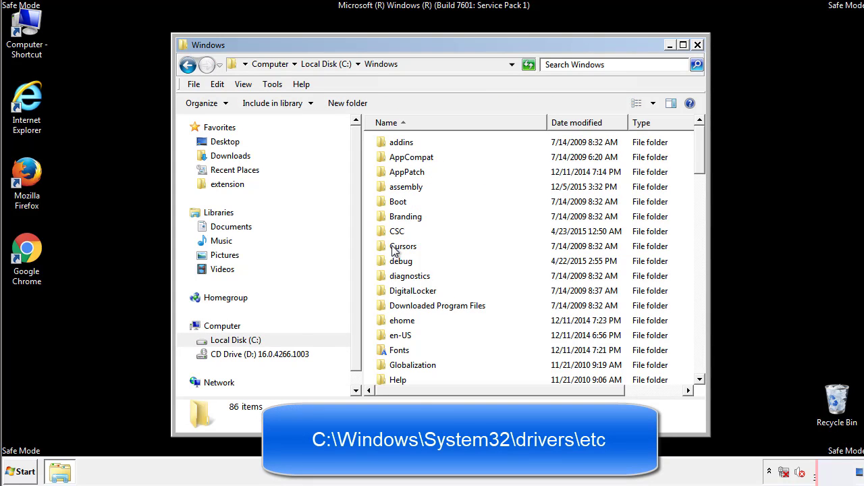
{"action": "scroll", "coordinate": [397, 305], "scroll_direction": "down", "scroll_amount": 2}
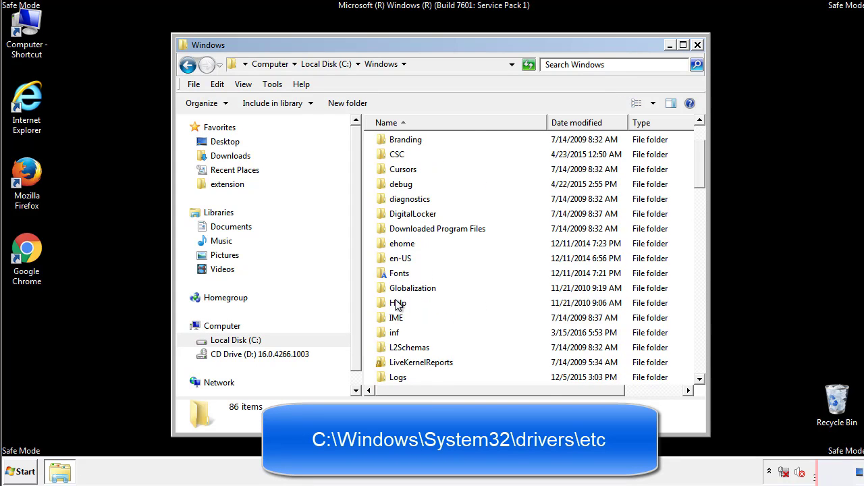
{"action": "scroll", "coordinate": [397, 305], "scroll_direction": "down", "scroll_amount": 2}
{"action": "scroll", "coordinate": [397, 305], "scroll_direction": "down", "scroll_amount": 2}
{"action": "scroll", "coordinate": [397, 305], "scroll_direction": "down", "scroll_amount": 3}
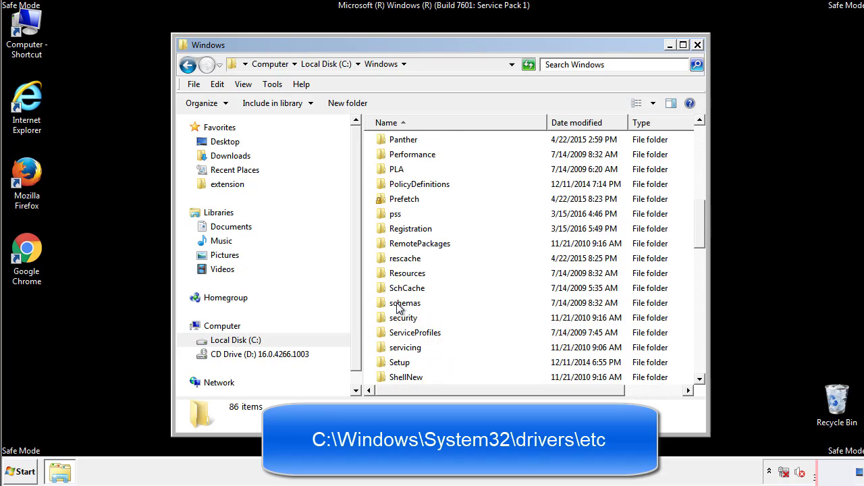
{"action": "scroll", "coordinate": [398, 308], "scroll_direction": "down", "scroll_amount": 2}
Open System32\drivers\etc and double-click the hosts file to get the Open with list
{"action": "double_click", "coordinate": [408, 350]}
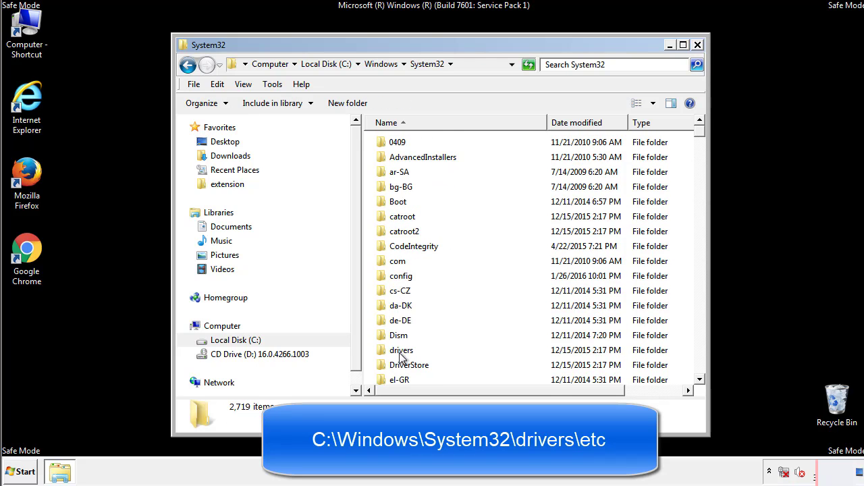
{"action": "double_click", "coordinate": [401, 352]}
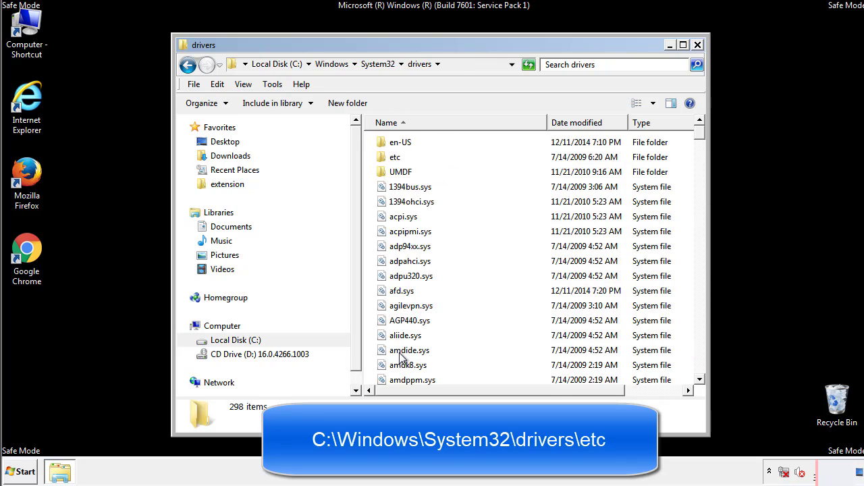
{"action": "double_click", "coordinate": [386, 160]}
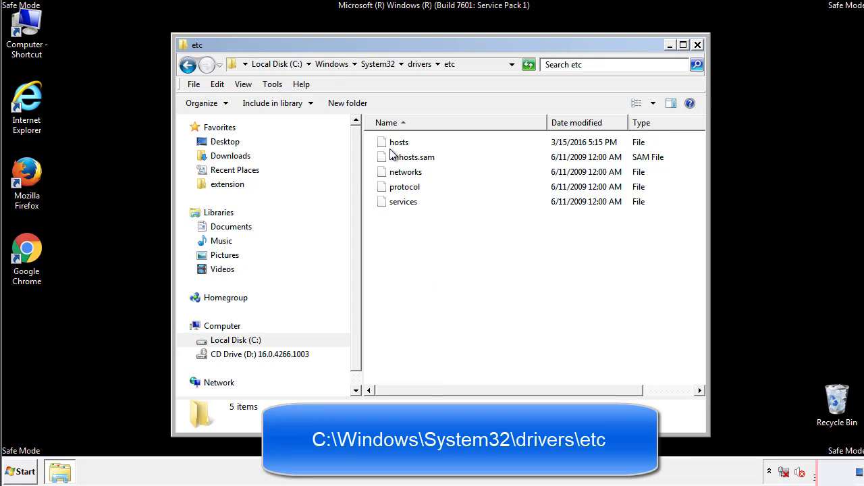
{"action": "double_click", "coordinate": [393, 143]}
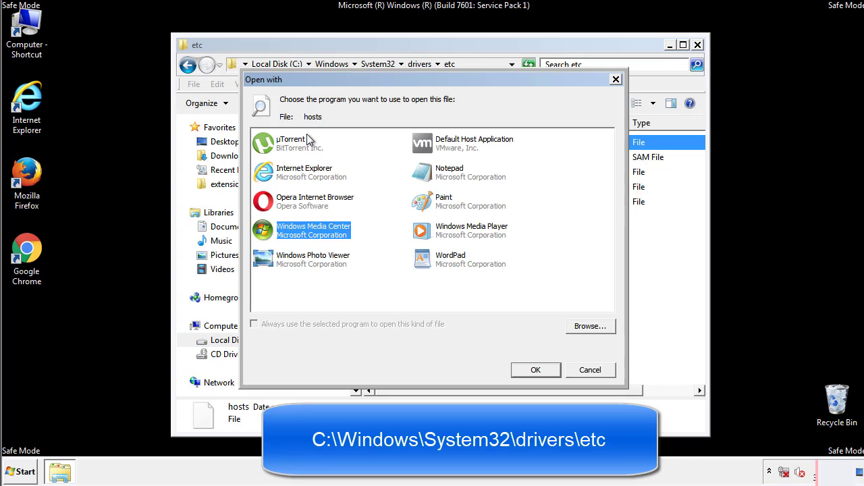
Open the hosts file in Notepad and enlarge its window
{"action": "left_click", "coordinate": [438, 177]}
{"action": "left_click", "coordinate": [533, 369]}
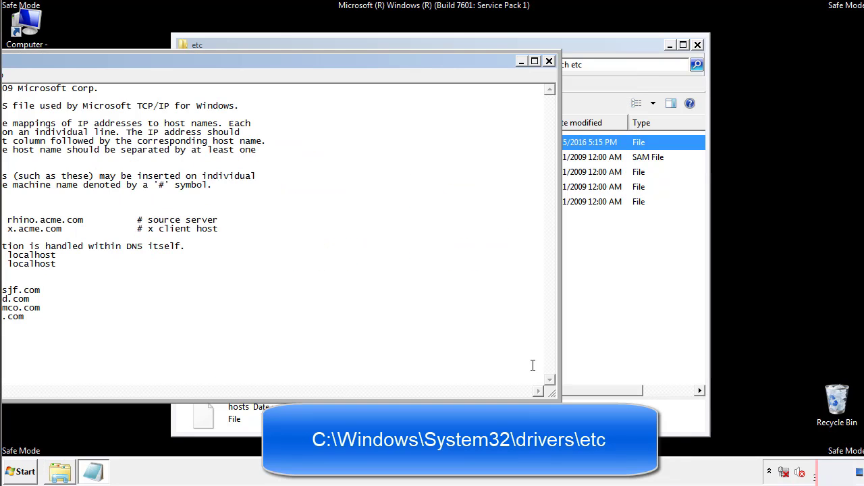
{"action": "left_click_drag", "start_coordinate": [353, 65], "coordinate": [550, 78]}
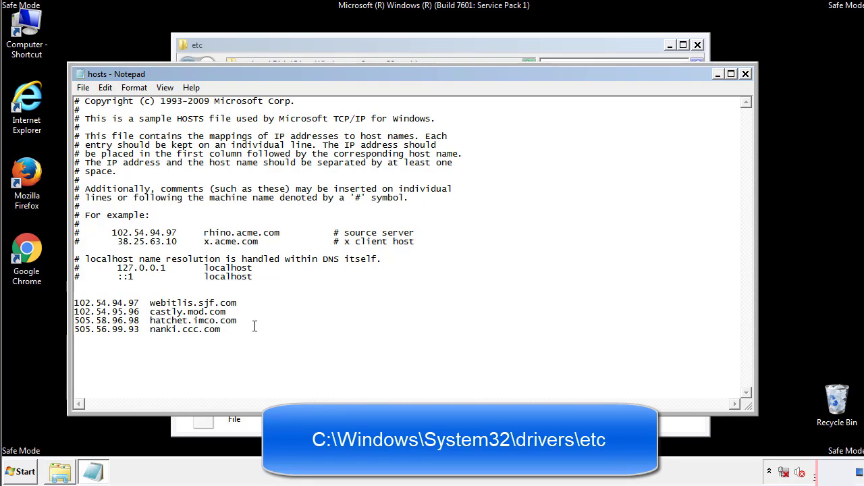
Delete the four custom host entries and save hosts when closing Notepad
{"action": "key", "text": "shift+Up"}
{"action": "key", "text": "shift+Up"}
{"action": "key", "text": "shift+Up"}
{"action": "key", "text": "shift+Home"}
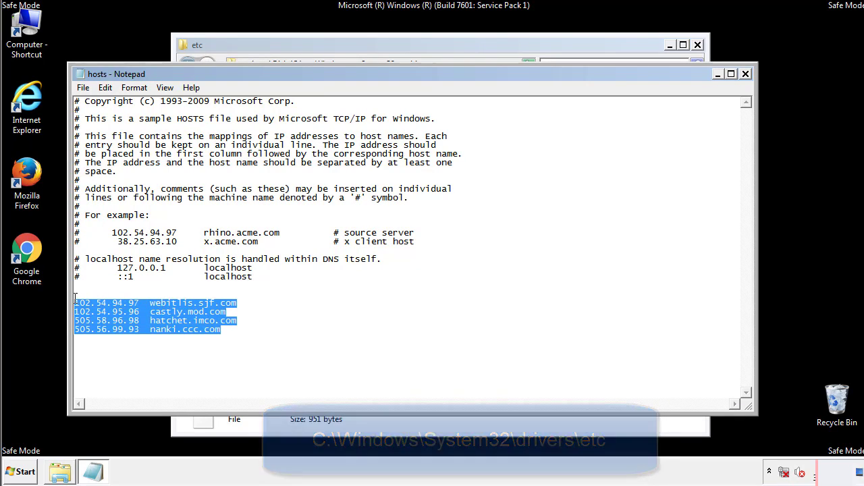
{"action": "key", "text": "Delete"}
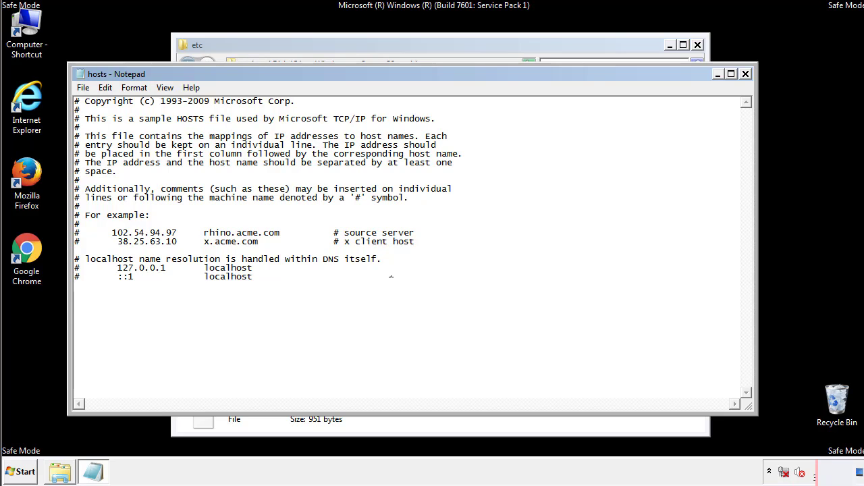
{"action": "left_click", "coordinate": [746, 75]}
{"action": "left_click", "coordinate": [380, 245]}
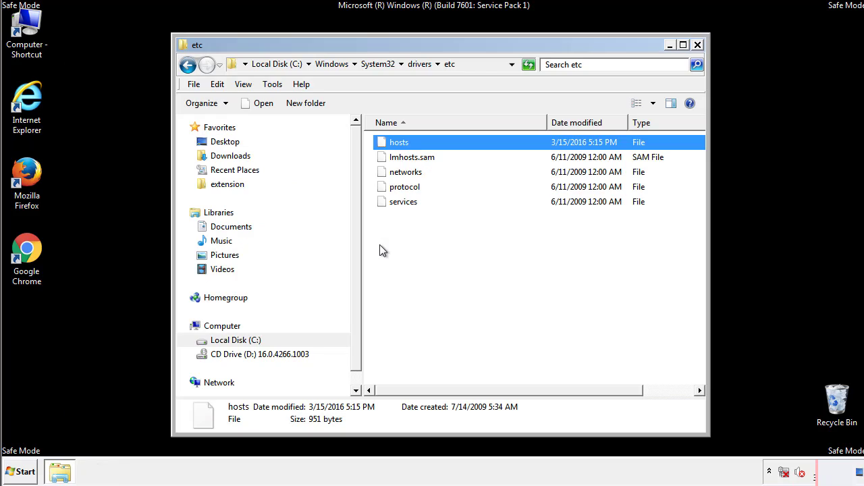
{"action": "left_click", "coordinate": [380, 245]}
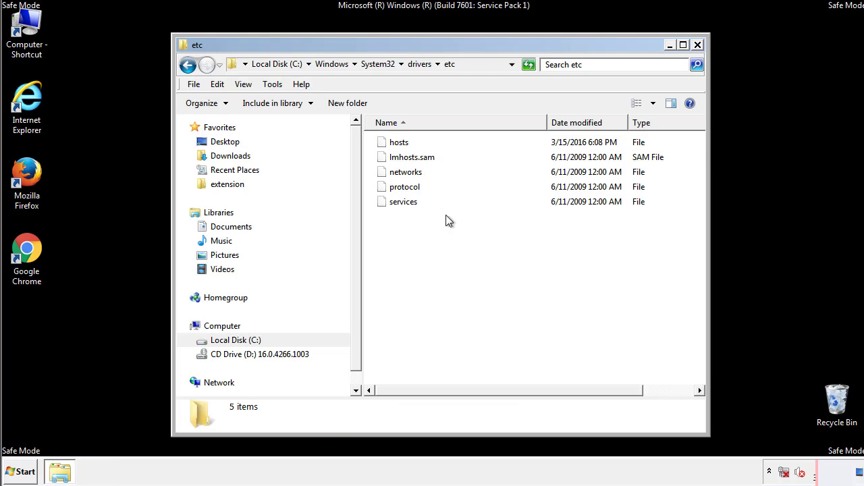
Close the etc window and open the Startup folder from All Programs
{"action": "left_click", "coordinate": [698, 46]}
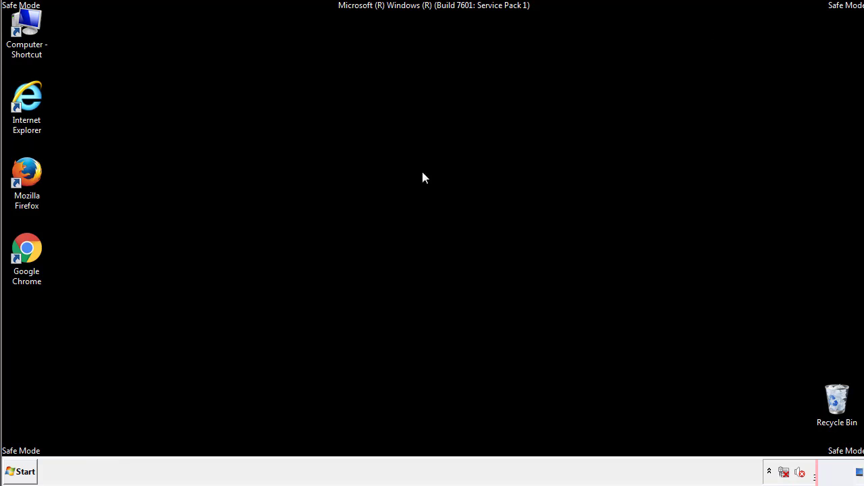
{"action": "left_click", "coordinate": [24, 472]}
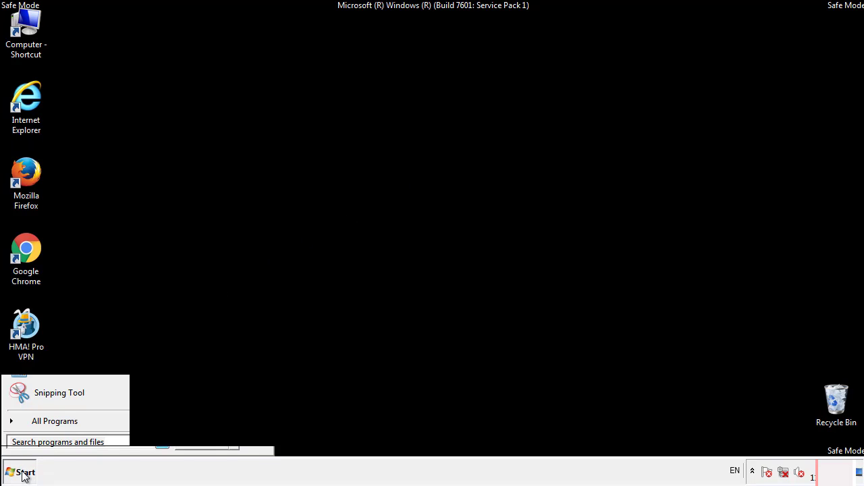
{"action": "left_click", "coordinate": [39, 427]}
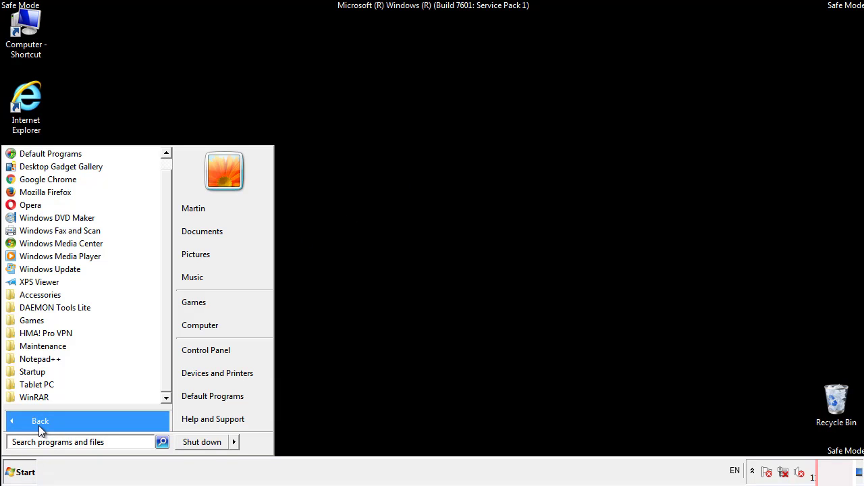
{"action": "right_click", "coordinate": [34, 374]}
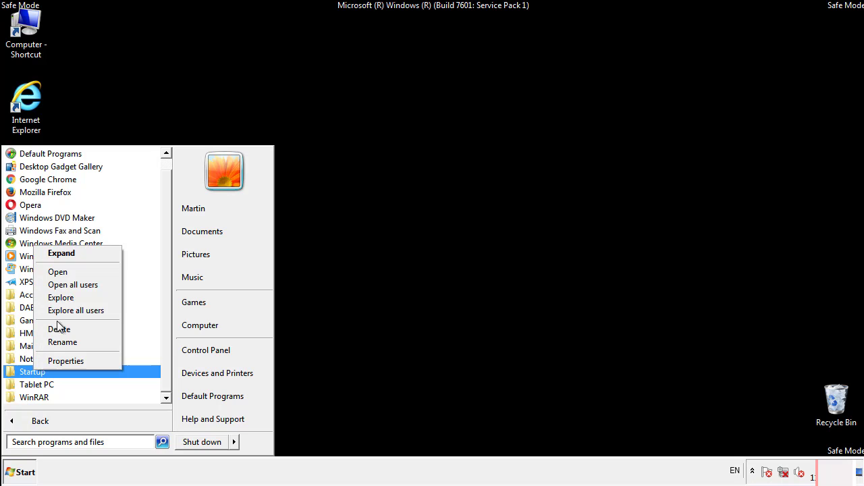
{"action": "left_click", "coordinate": [65, 271]}
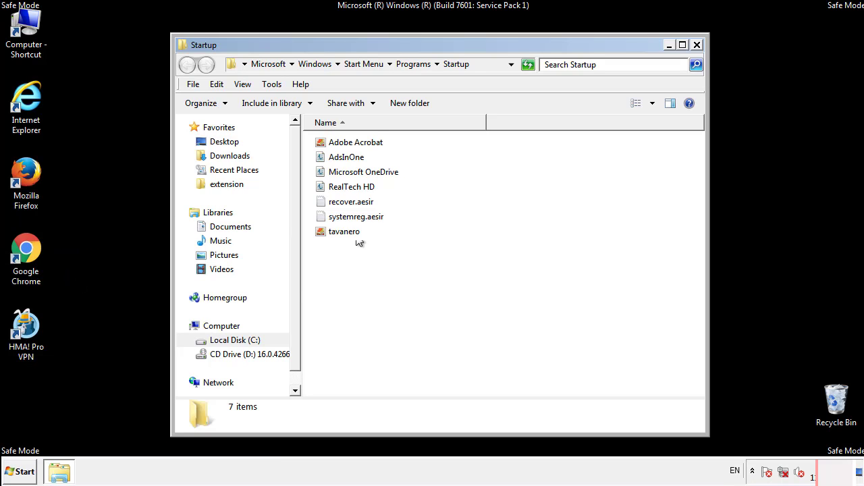
Delete AdsInOne, recover.aesir, systemreg.aesir and tavanero from the Startup folder
{"action": "left_click", "coordinate": [349, 157]}
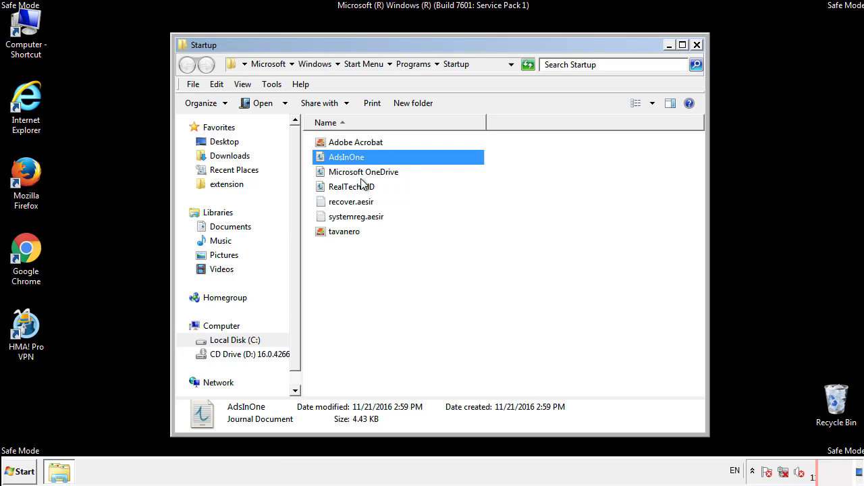
{"action": "left_click", "coordinate": [351, 202], "text": "ctrl"}
{"action": "left_click", "coordinate": [356, 216], "text": "ctrl"}
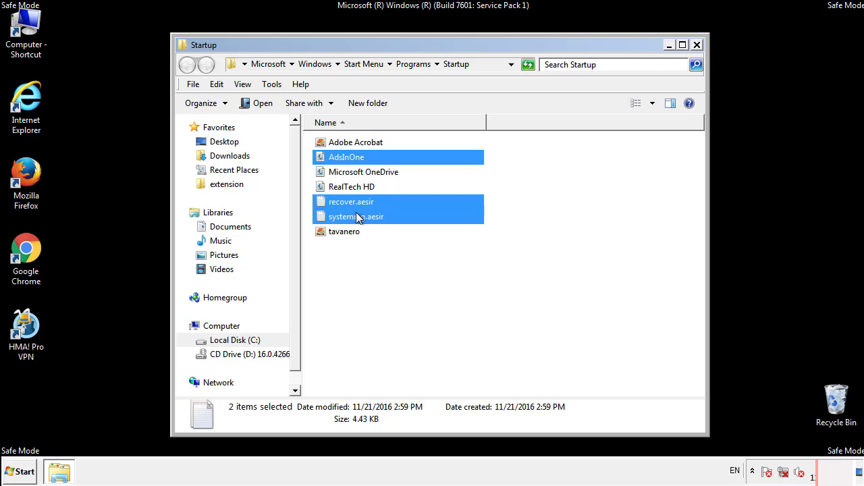
{"action": "left_click", "coordinate": [345, 231], "text": "ctrl"}
{"action": "right_click", "coordinate": [342, 232]}
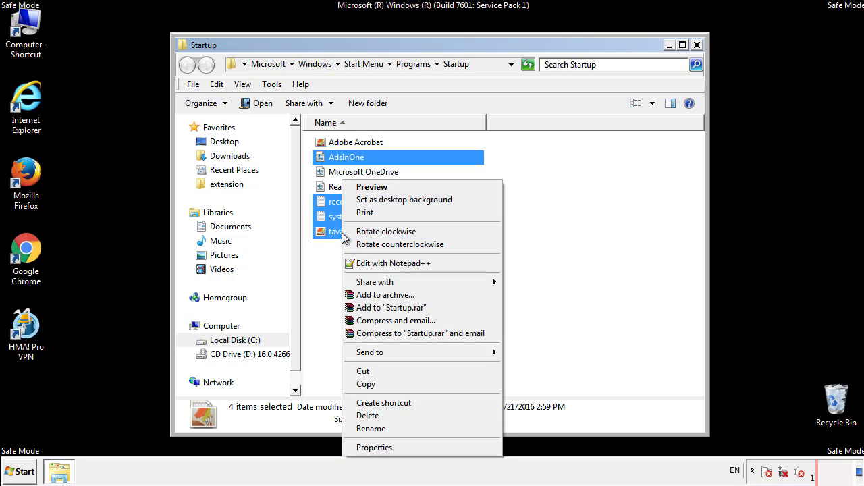
{"action": "left_click", "coordinate": [368, 416]}
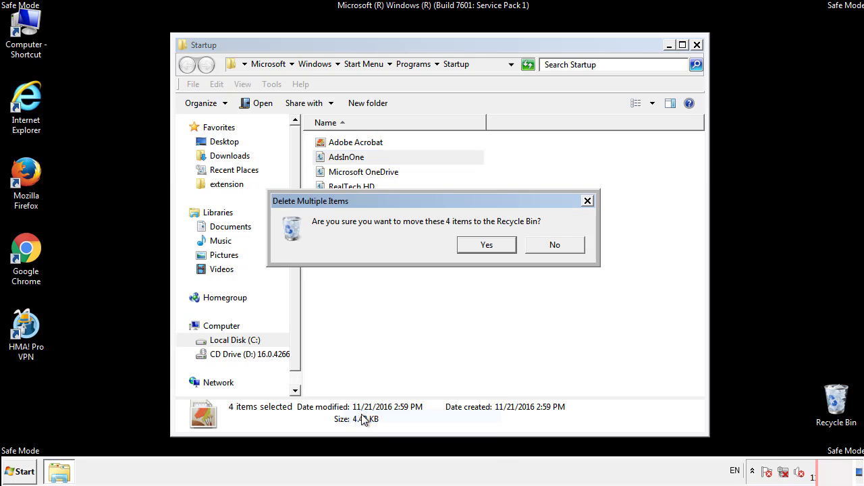
{"action": "left_click", "coordinate": [476, 246]}
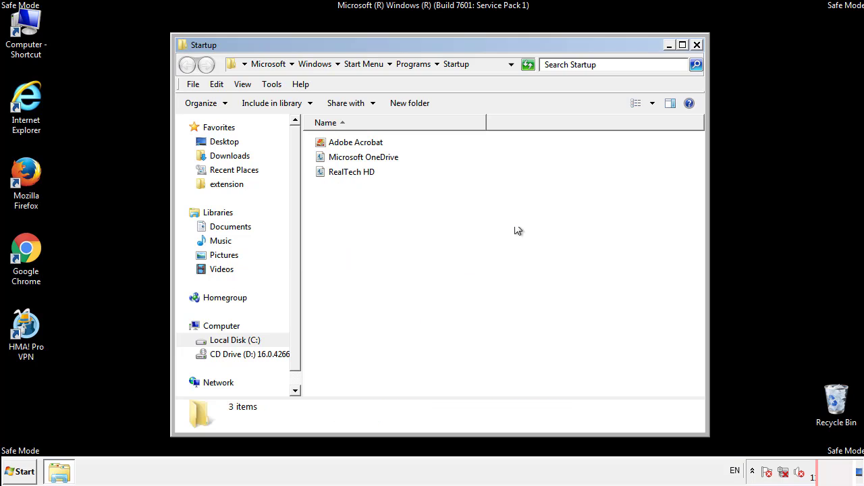
Close the Startup folder and search the Start menu for regedit
{"action": "left_click", "coordinate": [697, 46]}
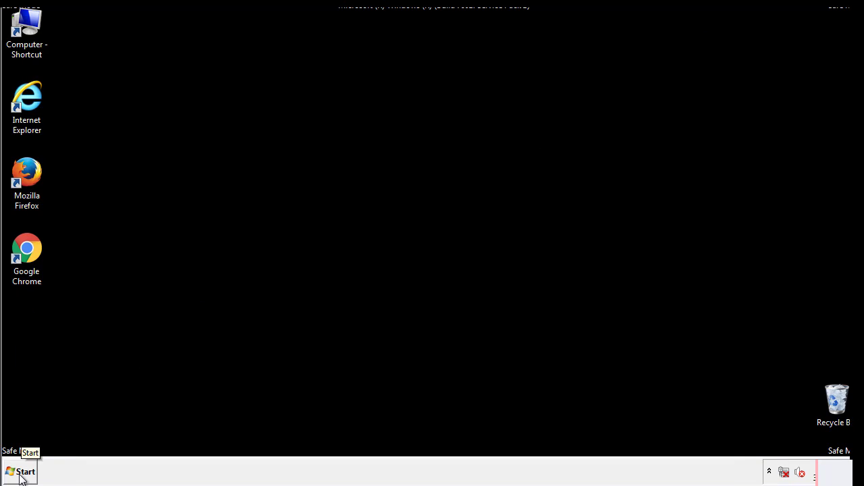
{"action": "left_click", "coordinate": [20, 476]}
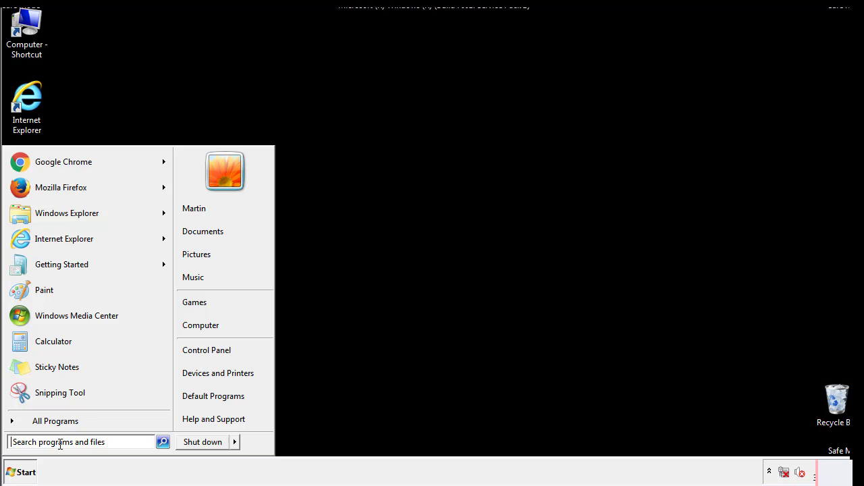
{"action": "type", "text": "reged"}
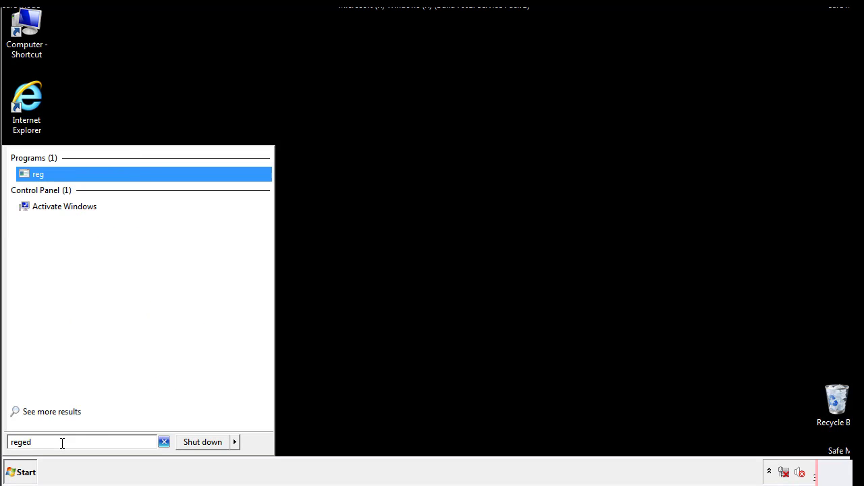
{"action": "type", "text": "it"}
Launch regedit and expand HKEY_LOCAL_MACHINE\SOFTWARE\Microsoft\Windows\CurrentVersion down to Run
{"action": "key", "text": "Return"}
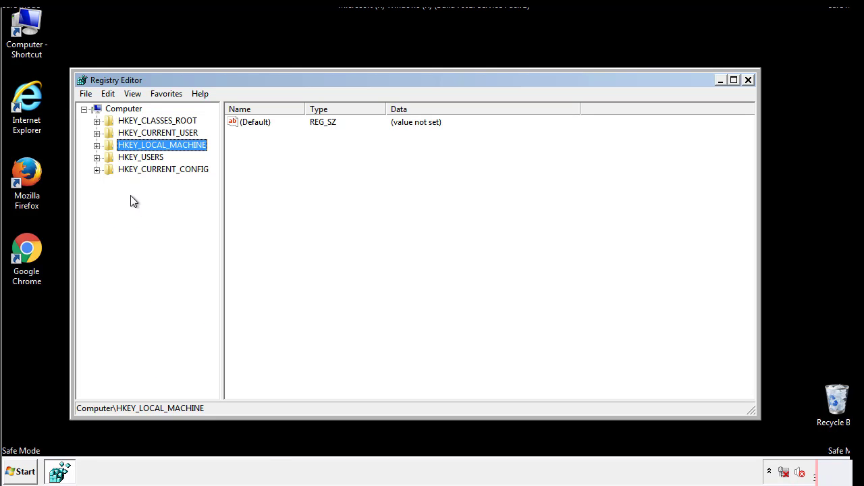
{"action": "left_click", "coordinate": [96, 146]}
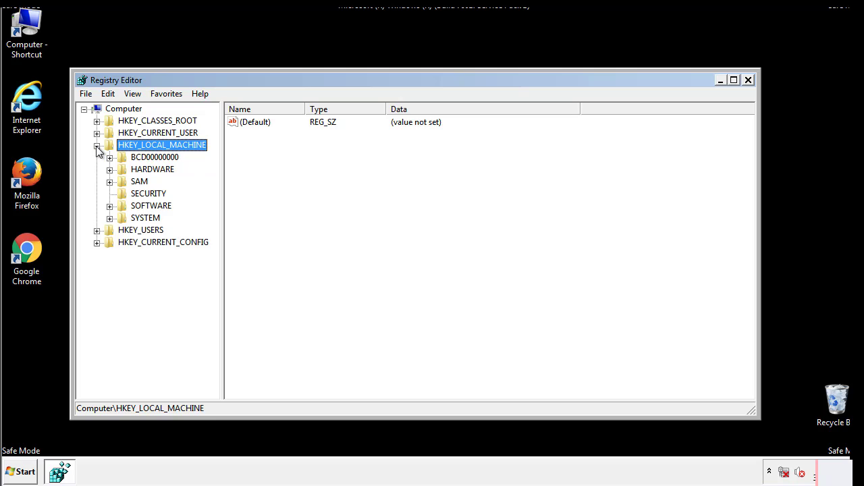
{"action": "left_click", "coordinate": [109, 206]}
{"action": "left_click_drag", "start_coordinate": [212, 200], "coordinate": [214, 224]}
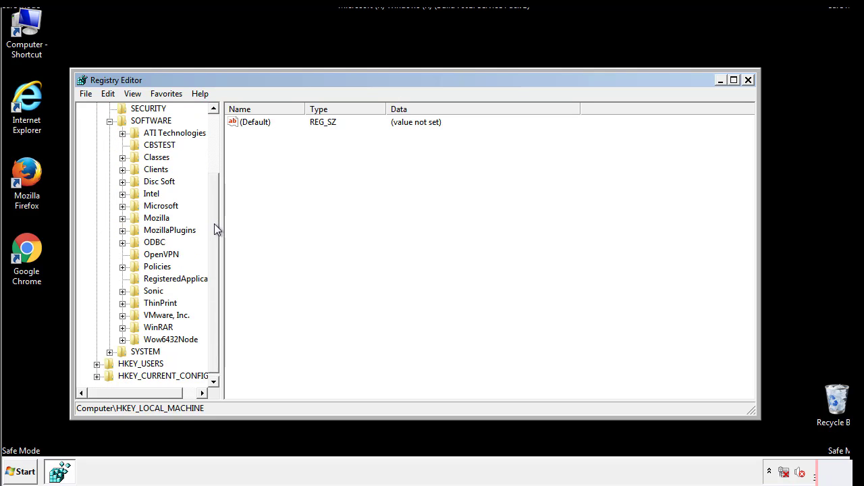
{"action": "left_click", "coordinate": [122, 206]}
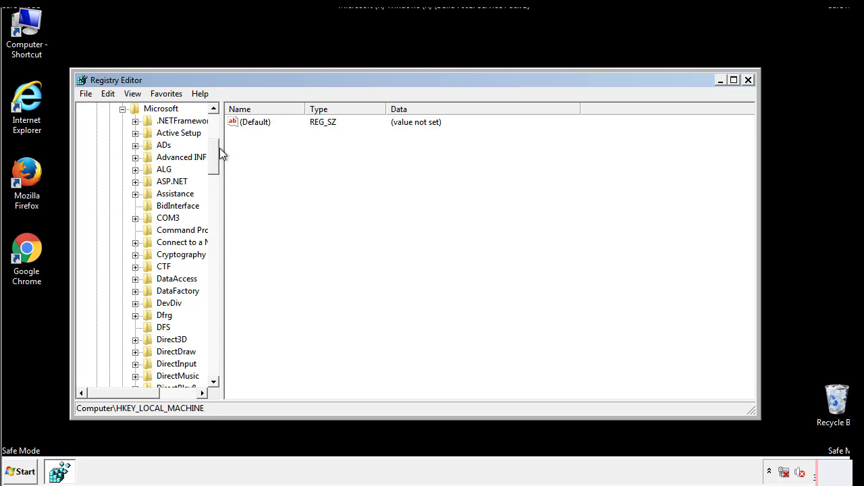
{"action": "left_click_drag", "start_coordinate": [213, 165], "coordinate": [213, 345]}
{"action": "left_click", "coordinate": [136, 207]}
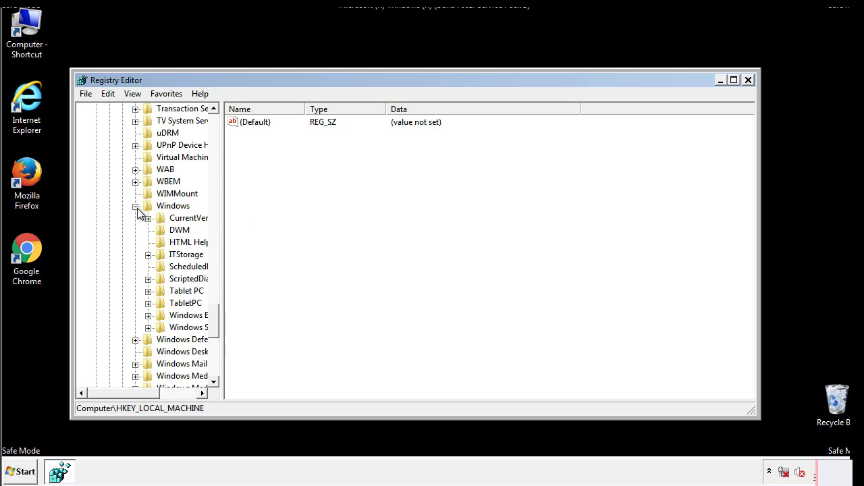
{"action": "left_click_drag", "start_coordinate": [118, 392], "coordinate": [138, 397]}
{"action": "left_click", "coordinate": [110, 218]}
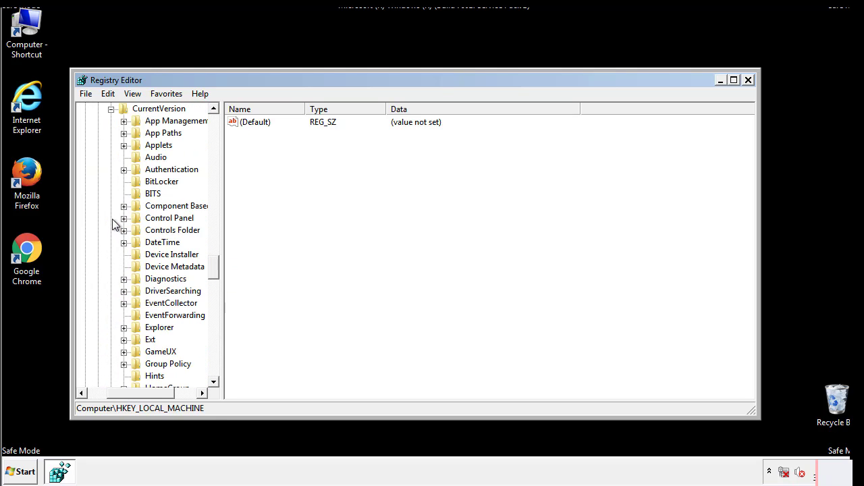
{"action": "mouse_move", "coordinate": [218, 270]}
{"action": "left_mouse_down"}
{"action": "mouse_move", "coordinate": [216, 328]}
{"action": "mouse_move", "coordinate": [214, 312]}
{"action": "left_mouse_up"}
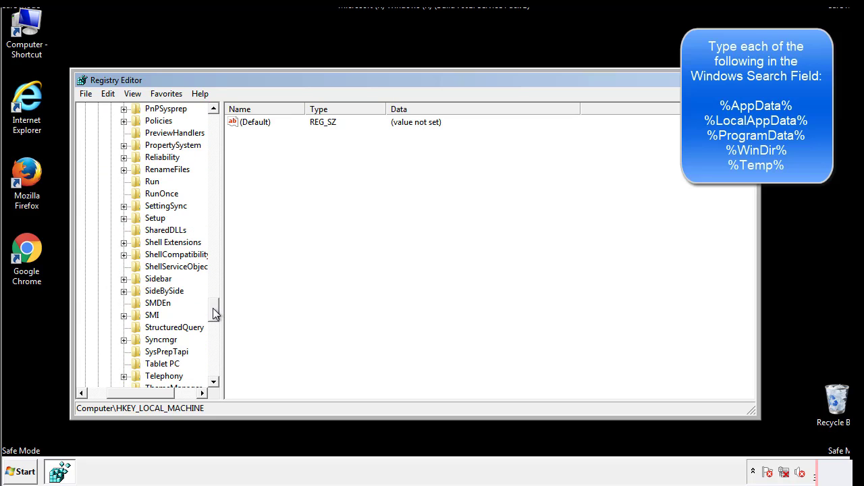
Delete the tappi.loc value from the HKLM Run key, keeping only the VMware entry
{"action": "left_click", "coordinate": [142, 183]}
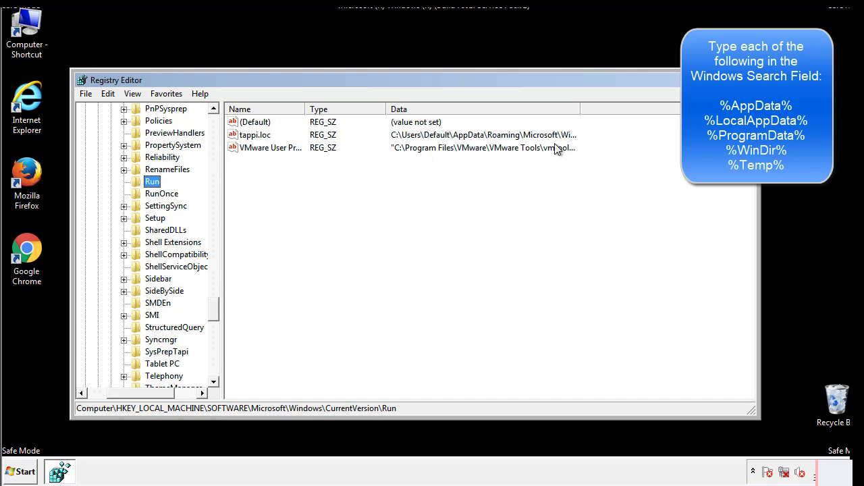
{"action": "left_click", "coordinate": [257, 141]}
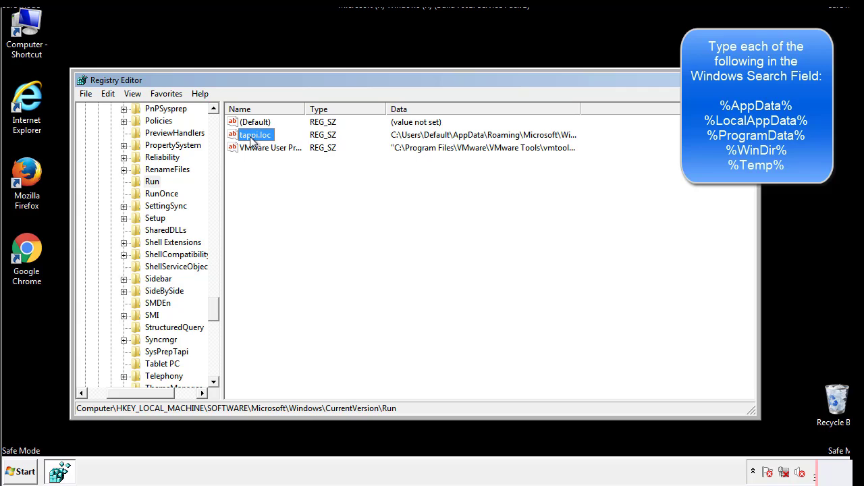
{"action": "right_click", "coordinate": [255, 139]}
{"action": "left_click", "coordinate": [271, 176]}
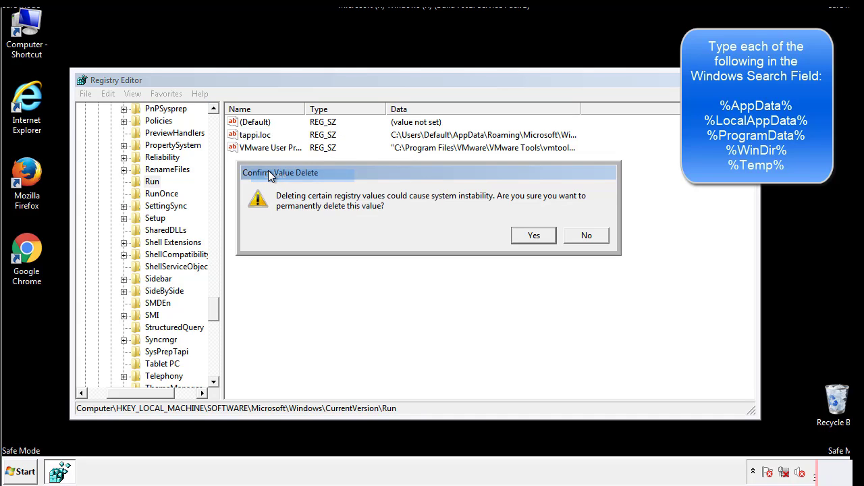
{"action": "left_click", "coordinate": [526, 236]}
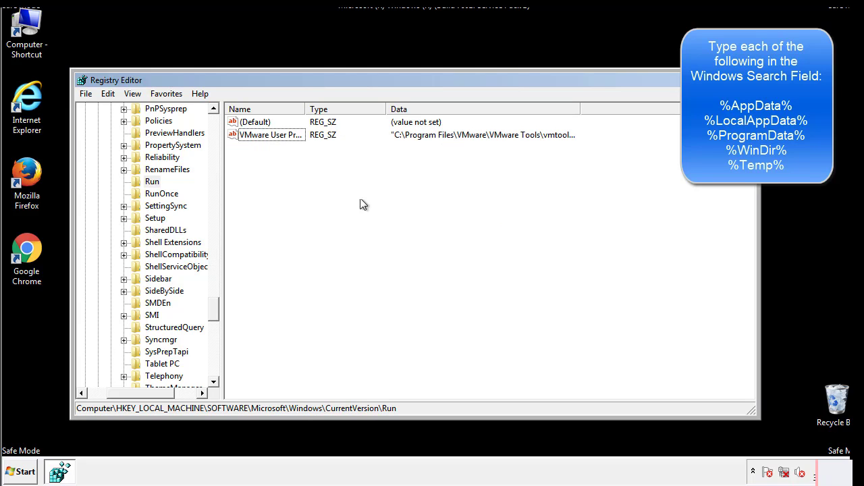
{"action": "left_click_drag", "start_coordinate": [213, 304], "coordinate": [215, 368]}
{"action": "left_click_drag", "start_coordinate": [143, 392], "coordinate": [106, 402]}
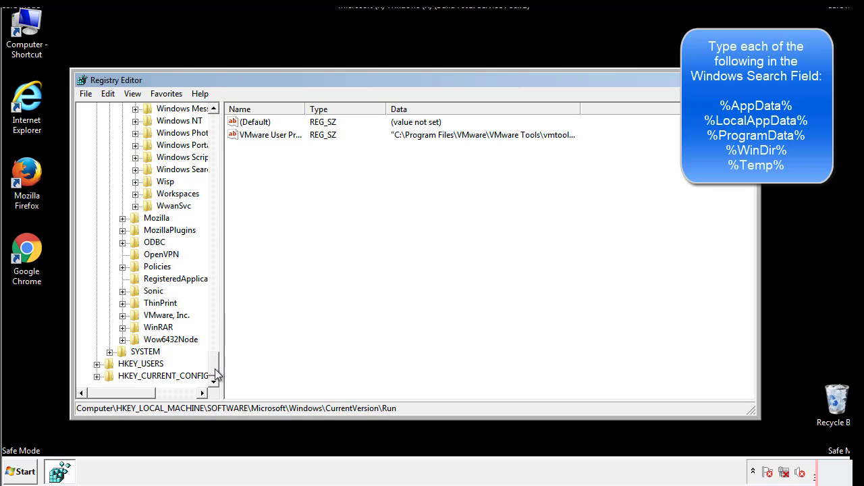
{"action": "left_click_drag", "start_coordinate": [214, 368], "coordinate": [220, 132]}
Collapse HKLM and expand HKEY_CURRENT_USER\Software\Microsoft\Windows\CurrentVersion\Run
{"action": "left_click", "coordinate": [98, 146]}
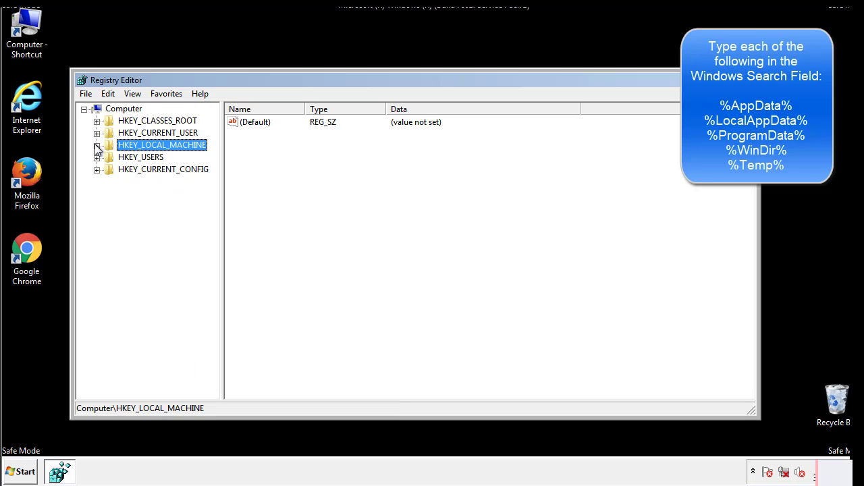
{"action": "left_click", "coordinate": [97, 133]}
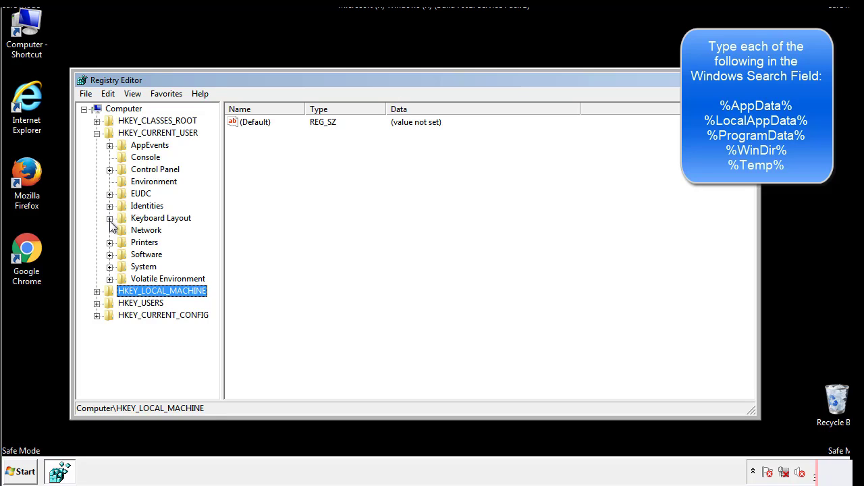
{"action": "left_click", "coordinate": [110, 255]}
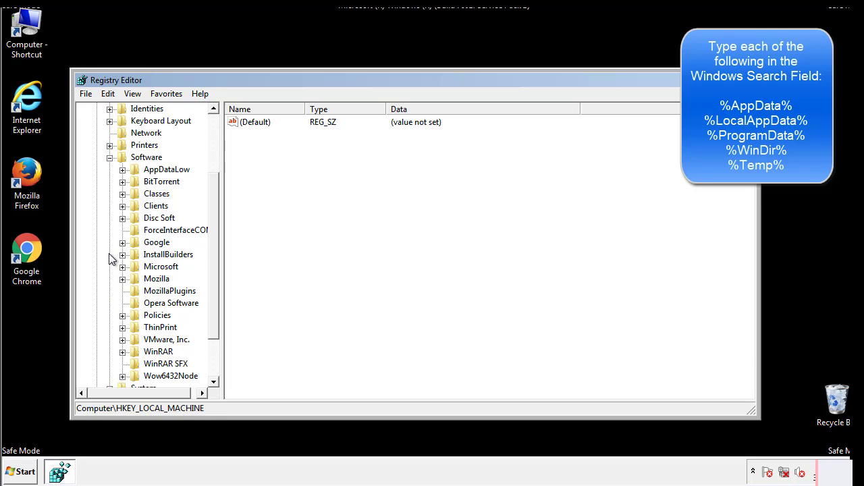
{"action": "left_click_drag", "start_coordinate": [212, 245], "coordinate": [212, 257]}
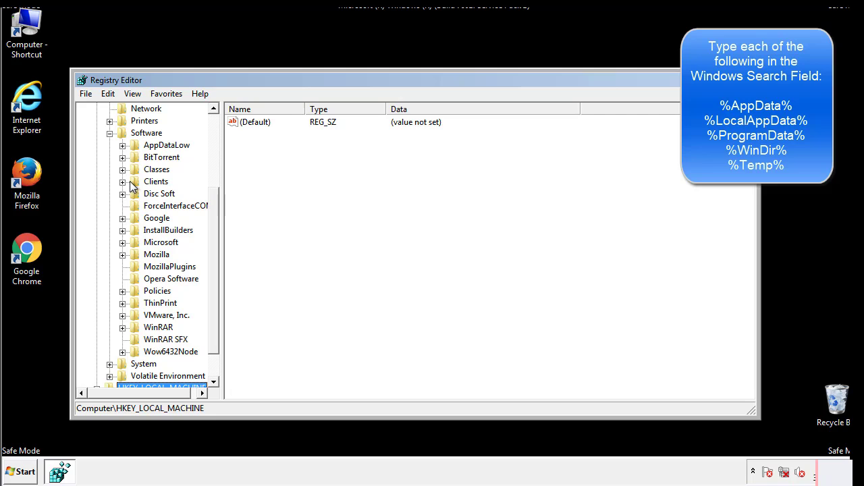
{"action": "left_click", "coordinate": [122, 243]}
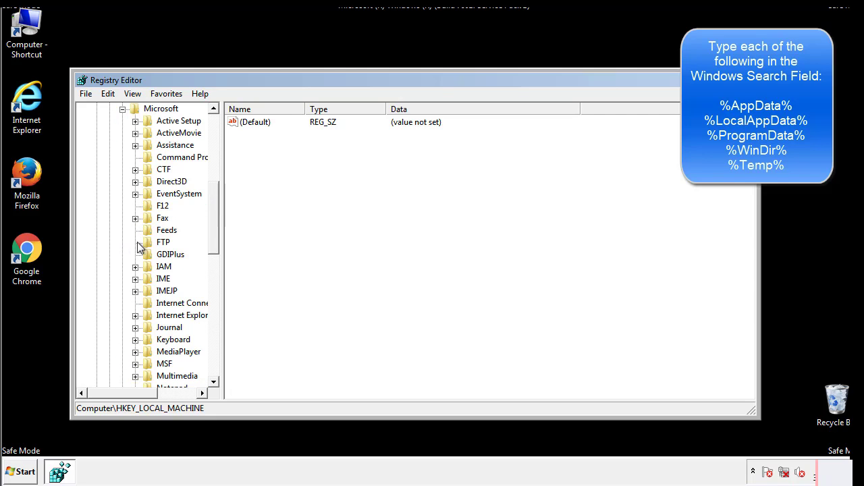
{"action": "left_click_drag", "start_coordinate": [212, 197], "coordinate": [213, 281]}
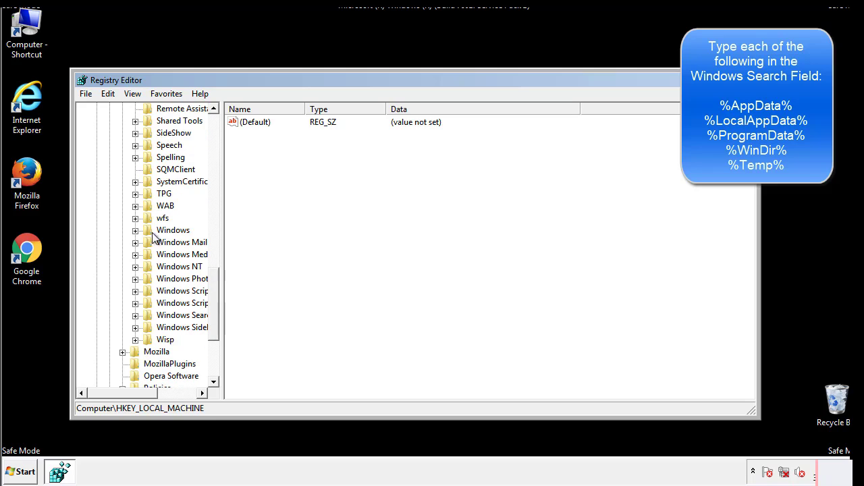
{"action": "left_click", "coordinate": [136, 230]}
{"action": "left_click", "coordinate": [149, 244]}
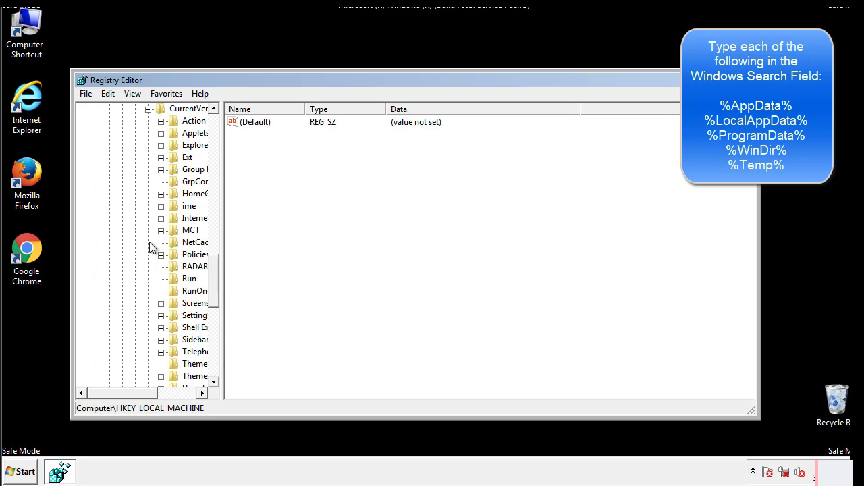
{"action": "left_click_drag", "start_coordinate": [131, 396], "coordinate": [152, 393]}
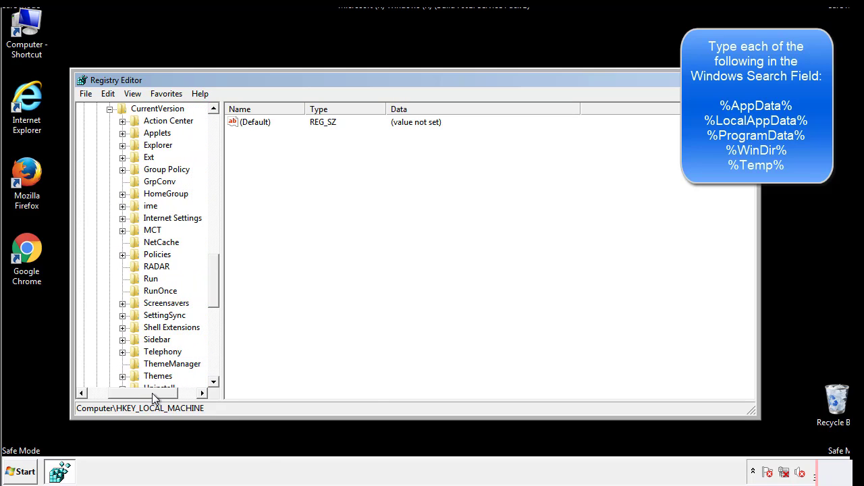
{"action": "left_click", "coordinate": [149, 277]}
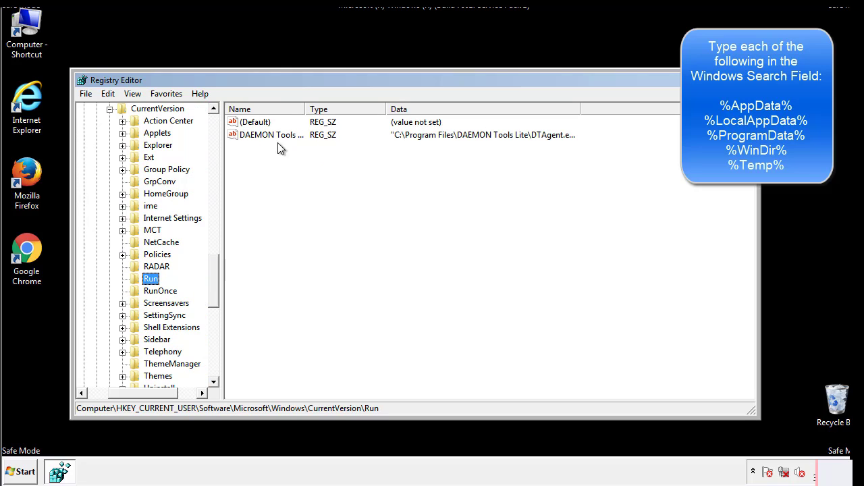
Review the Run key's DAEMON Tools entry, then collapse the Windows branch
{"action": "left_click", "coordinate": [370, 159]}
{"action": "left_click_drag", "start_coordinate": [143, 391], "coordinate": [123, 392]}
{"action": "left_click_drag", "start_coordinate": [219, 293], "coordinate": [213, 282]}
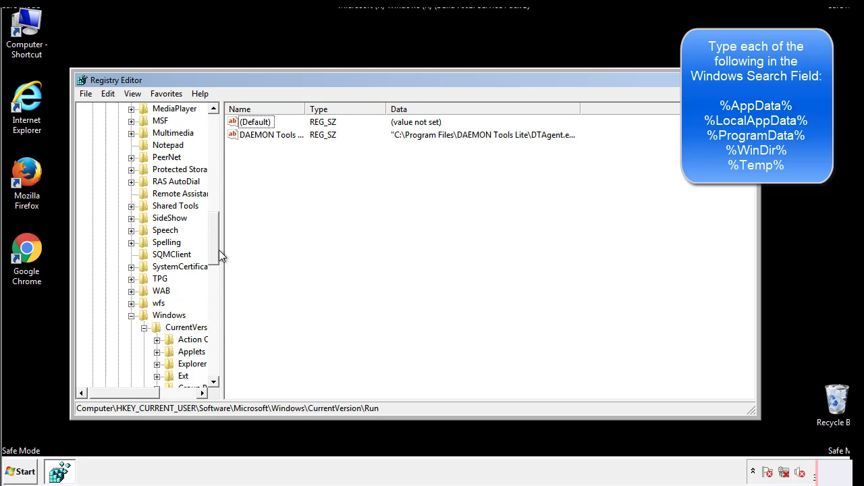
{"action": "left_click", "coordinate": [131, 315]}
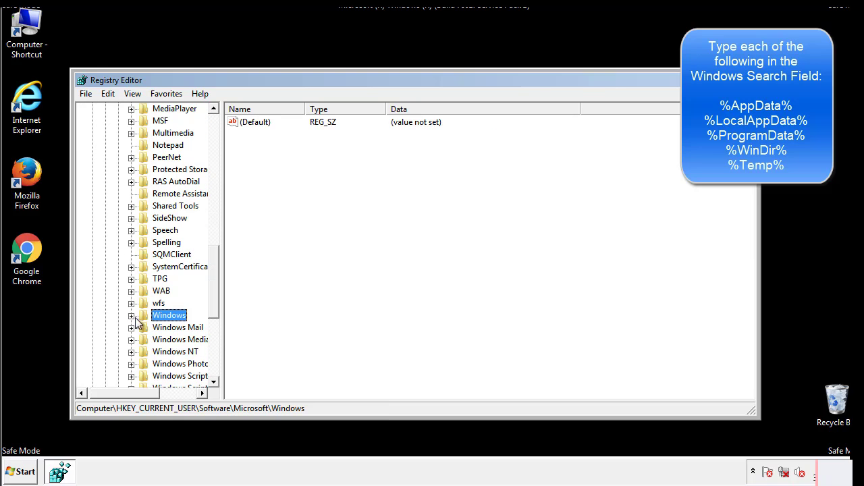
{"action": "left_click_drag", "start_coordinate": [217, 300], "coordinate": [217, 167]}
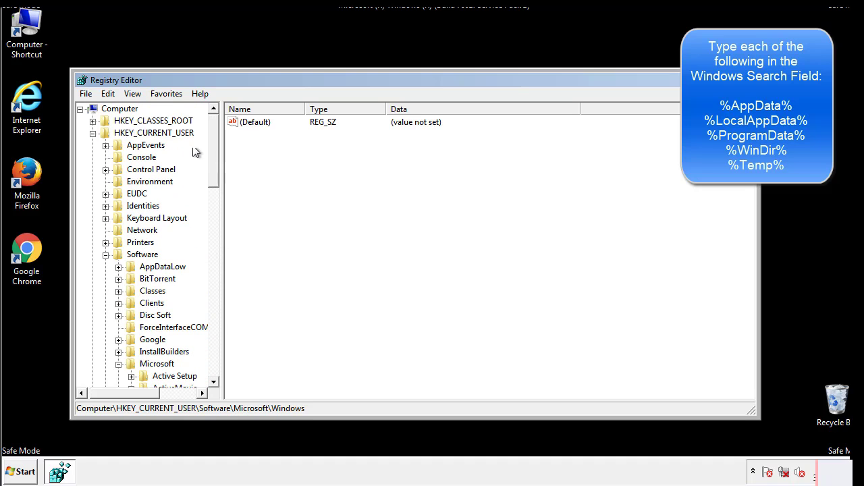
Search the registry with Edit > Find for %tem to reach the Temporary Files key
{"action": "left_click", "coordinate": [111, 95]}
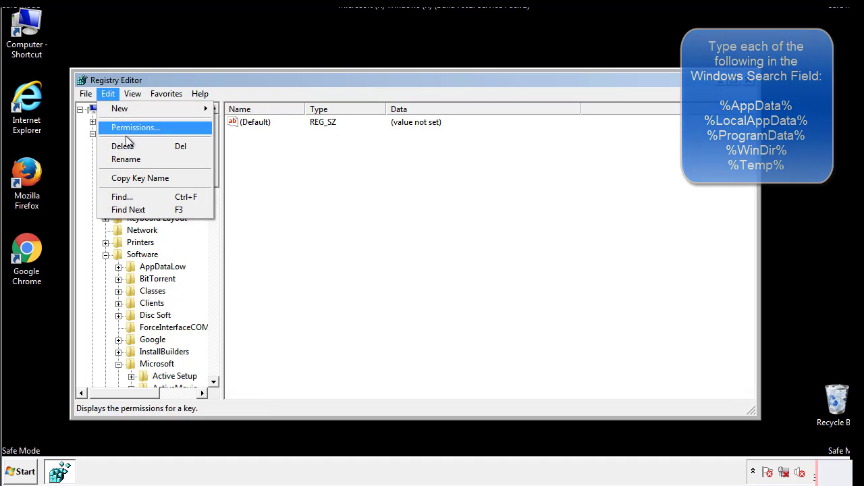
{"action": "left_click", "coordinate": [123, 197]}
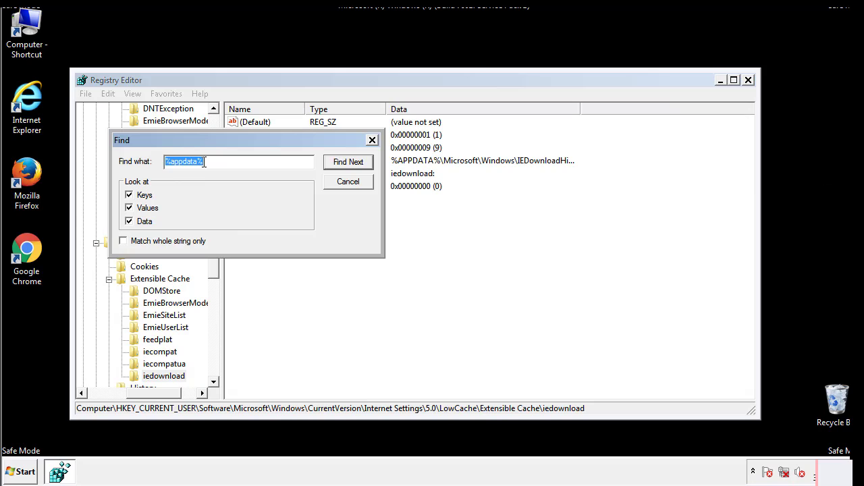
{"action": "type", "text": "%t"}
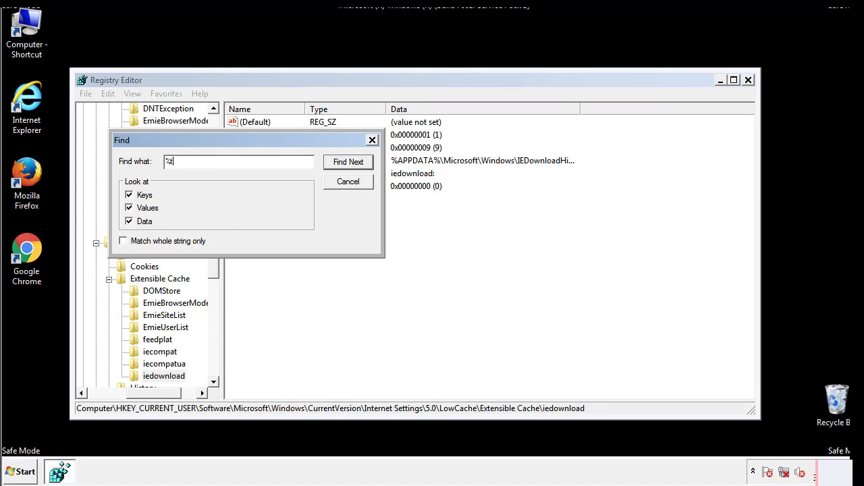
{"action": "type", "text": "emp%"}
{"action": "key", "text": "Return"}
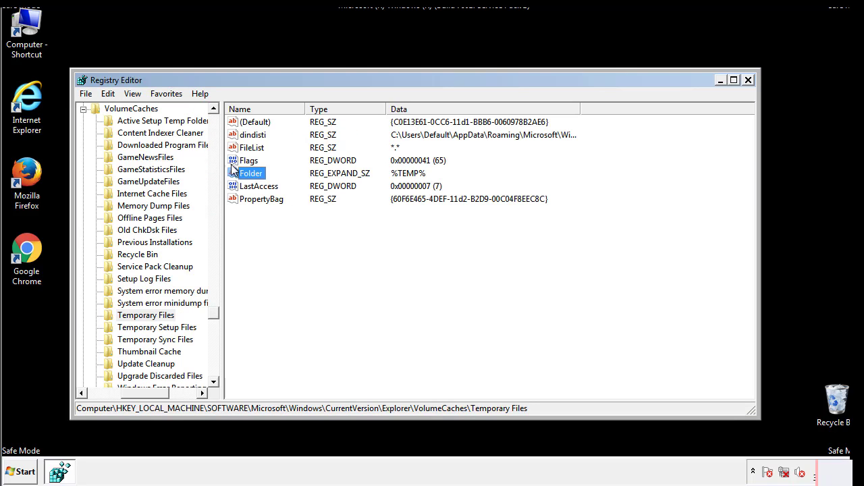
Delete all values in the Temporary Files key, including dindisti, leaving only (Default)
{"action": "left_click", "coordinate": [353, 229]}
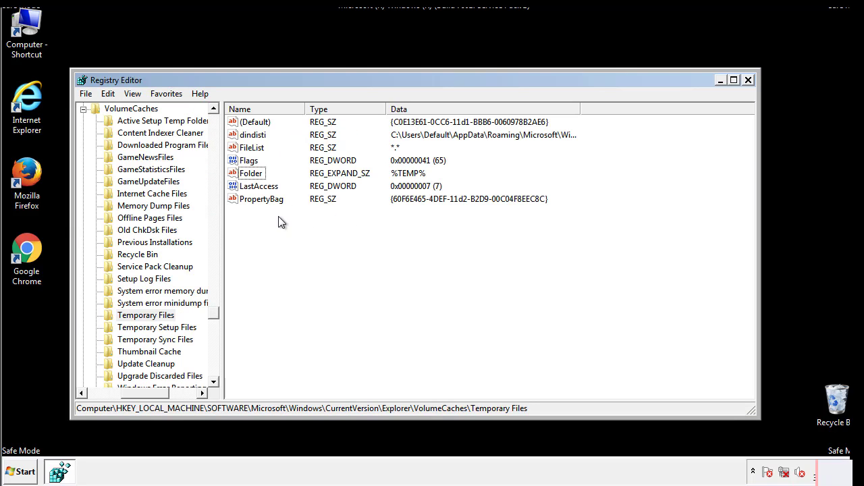
{"action": "mouse_move", "coordinate": [278, 217]}
{"action": "left_mouse_down"}
{"action": "mouse_move", "coordinate": [255, 198]}
{"action": "mouse_move", "coordinate": [243, 116]}
{"action": "left_mouse_up"}
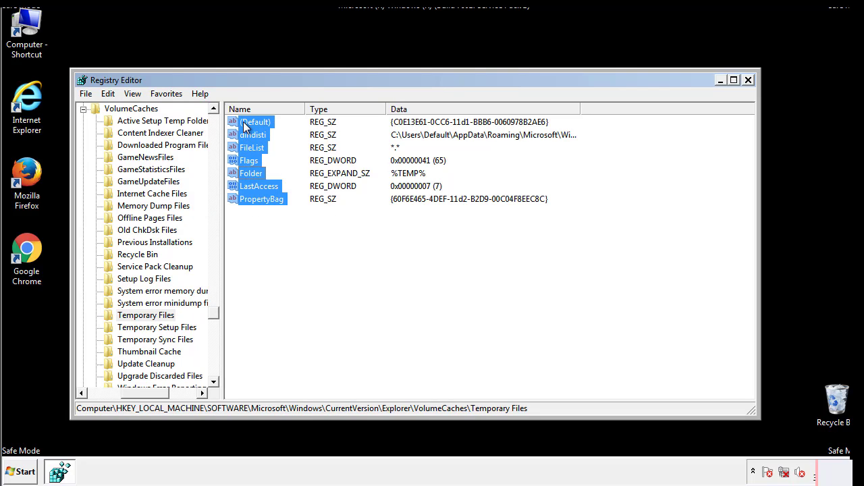
{"action": "right_click", "coordinate": [244, 126]}
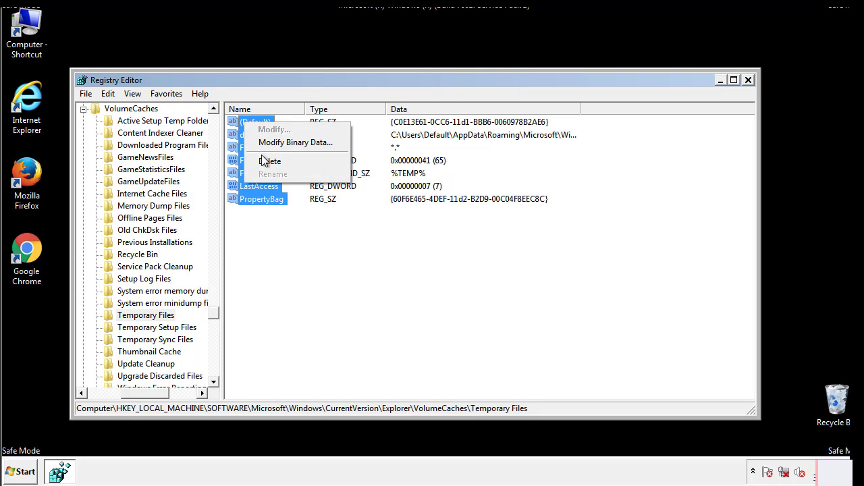
{"action": "left_click", "coordinate": [262, 161]}
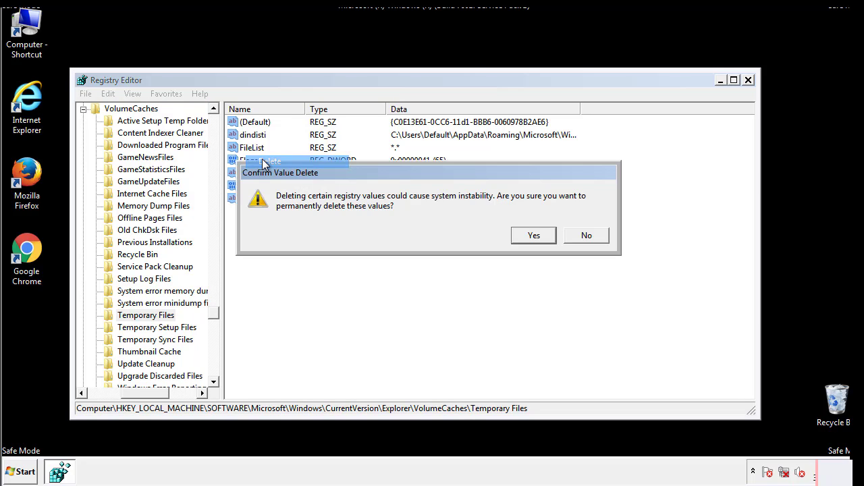
{"action": "left_click", "coordinate": [551, 237]}
{"action": "left_click", "coordinate": [301, 165]}
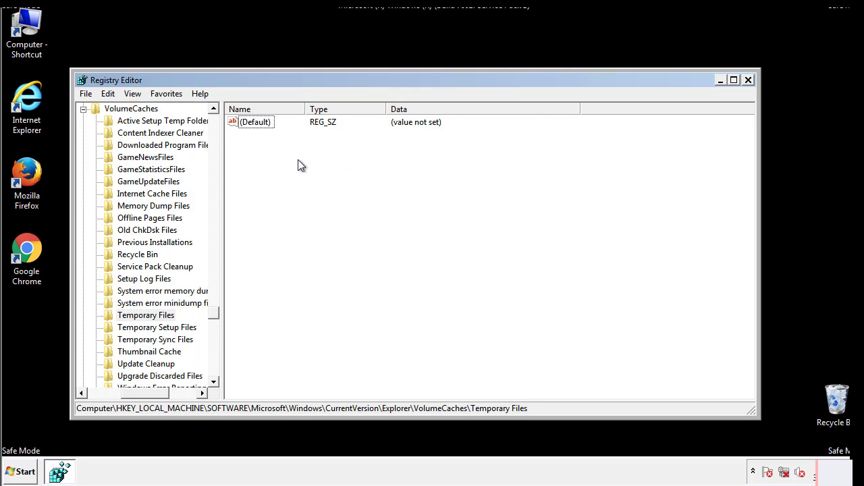
Close Registry Editor, untick Safe boot in msconfig, apply, and restart normally
{"action": "left_click", "coordinate": [749, 80]}
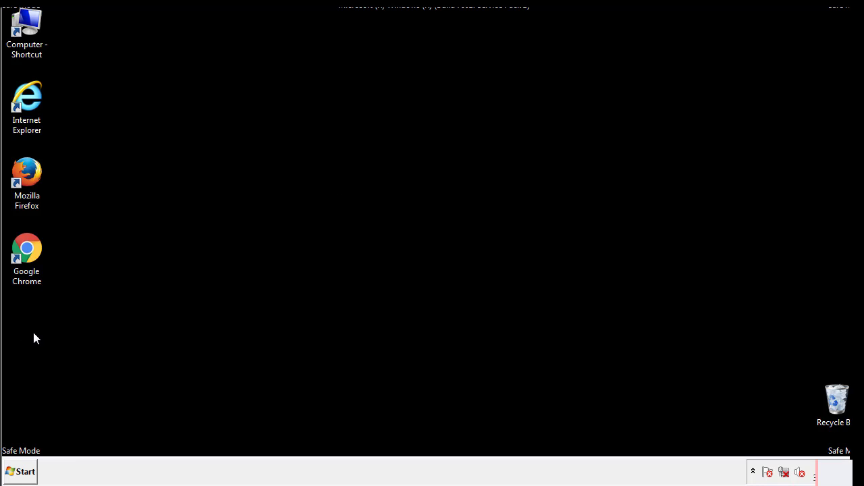
{"action": "left_click", "coordinate": [18, 472]}
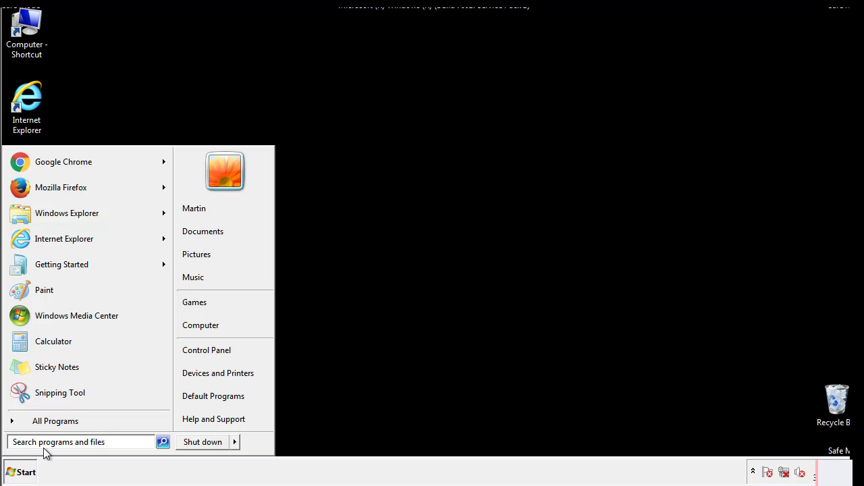
{"action": "type", "text": "mscon"}
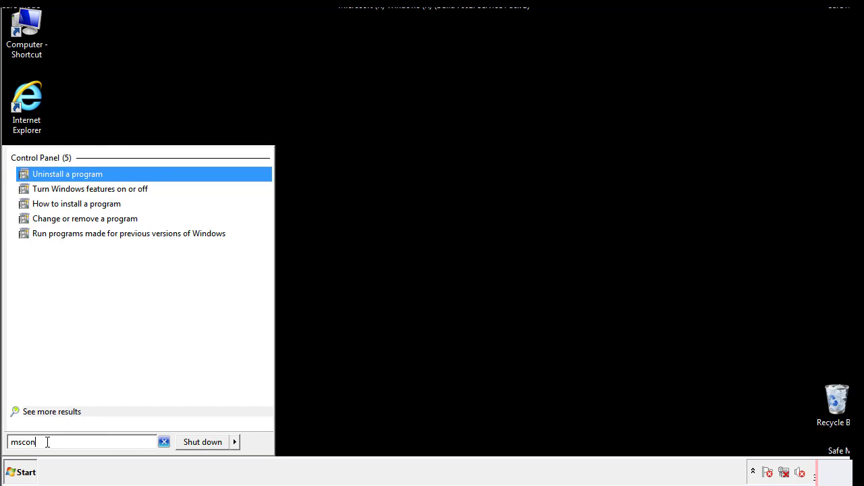
{"action": "type", "text": "fig"}
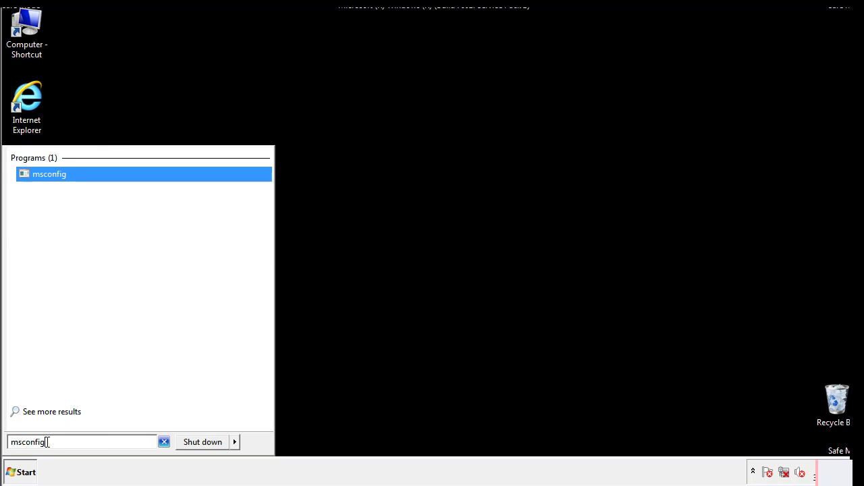
{"action": "key", "text": "Return"}
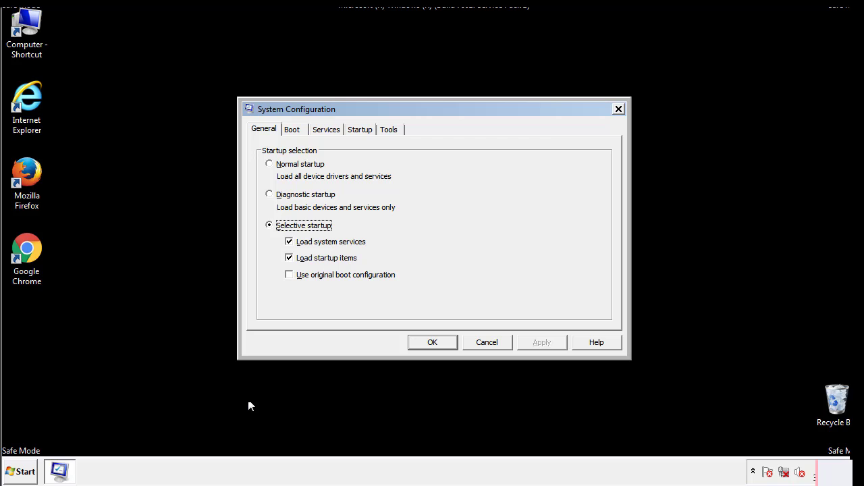
{"action": "left_click", "coordinate": [293, 129]}
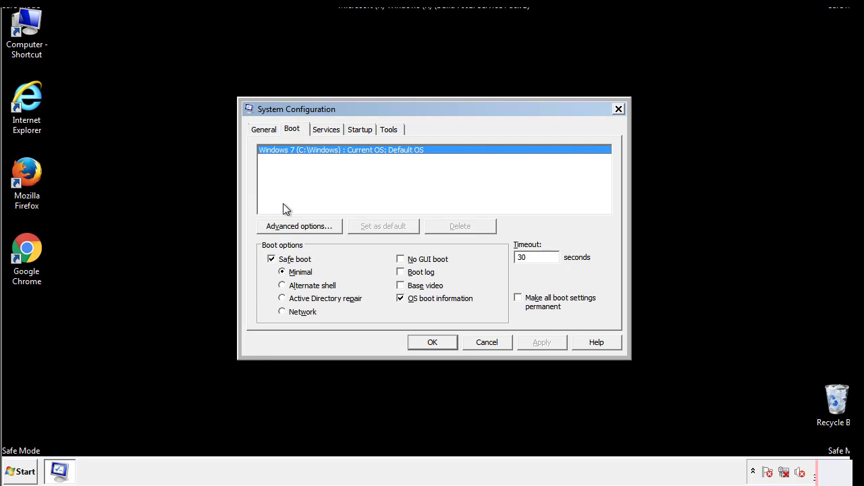
{"action": "left_click", "coordinate": [273, 260]}
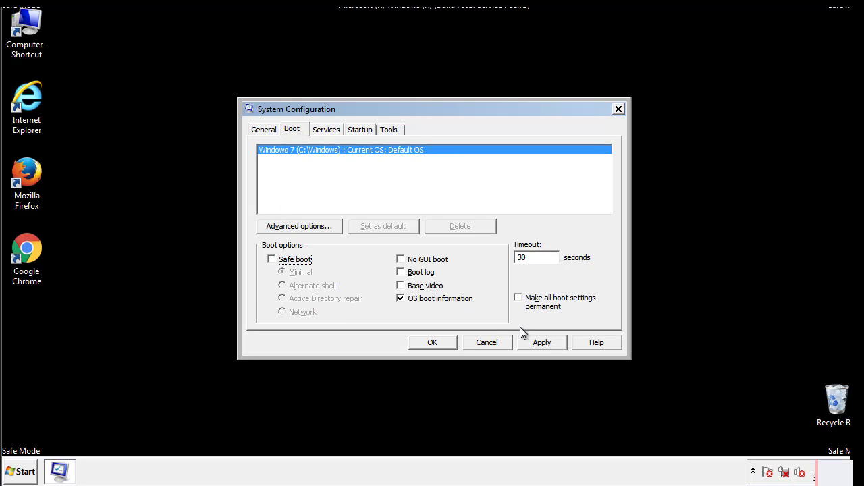
{"action": "left_click", "coordinate": [543, 342]}
{"action": "left_click", "coordinate": [431, 342]}
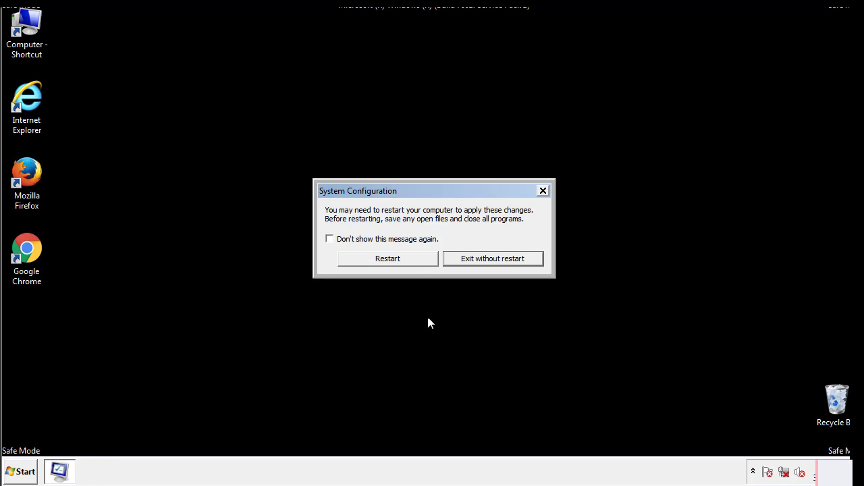
{"action": "left_click", "coordinate": [400, 262]}
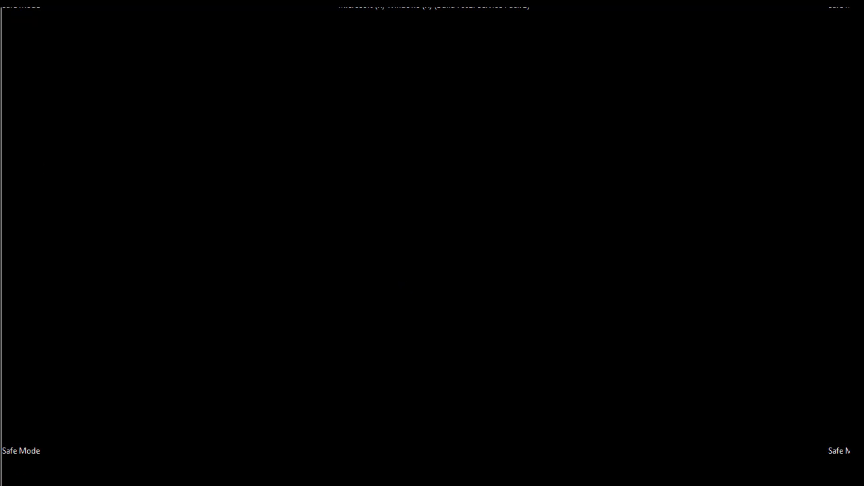